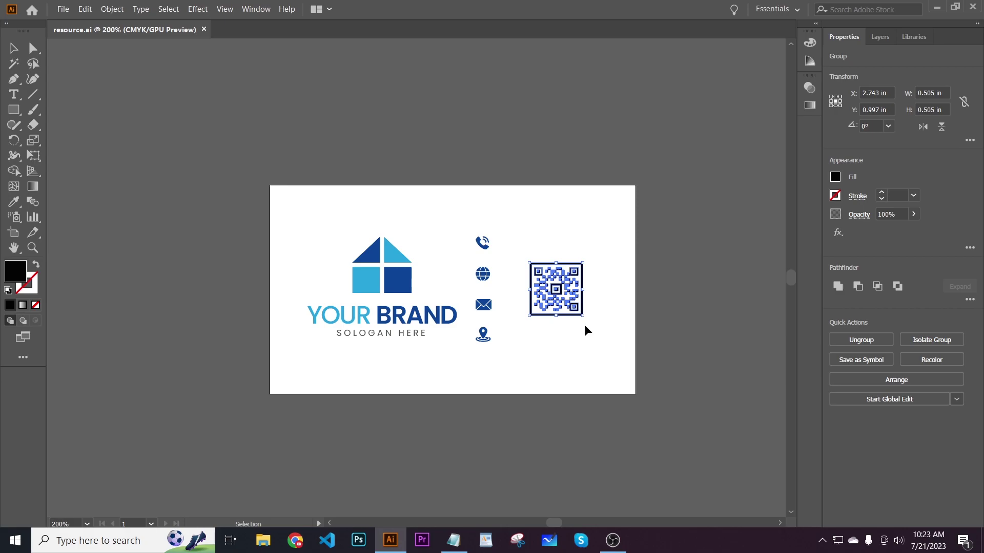
# Create a new 3.5 x 2 in landscape CMYK document with 2 artboards, 0.125 in bleed on all sides and 300 ppi raster effects.
pyautogui.click(938, 6)
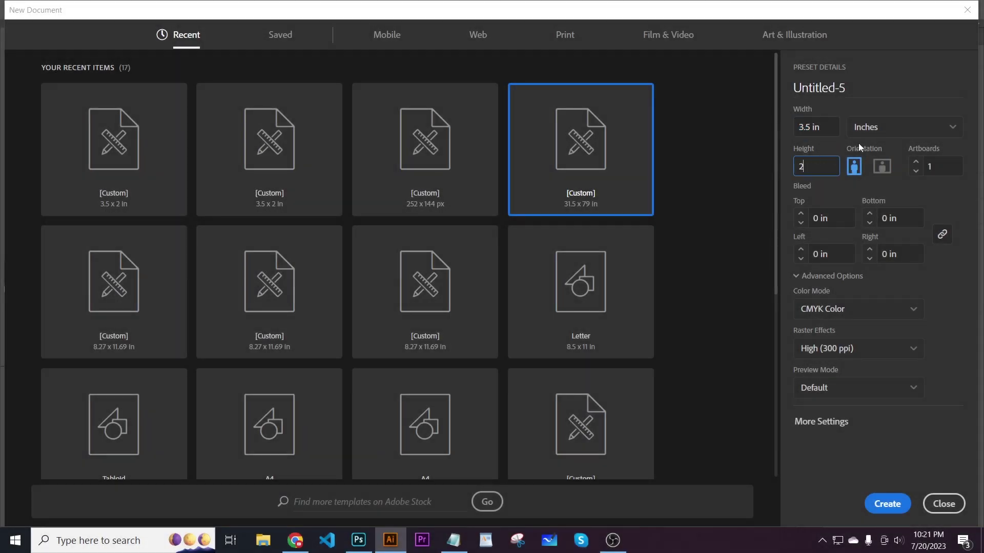
pyautogui.click(878, 132)
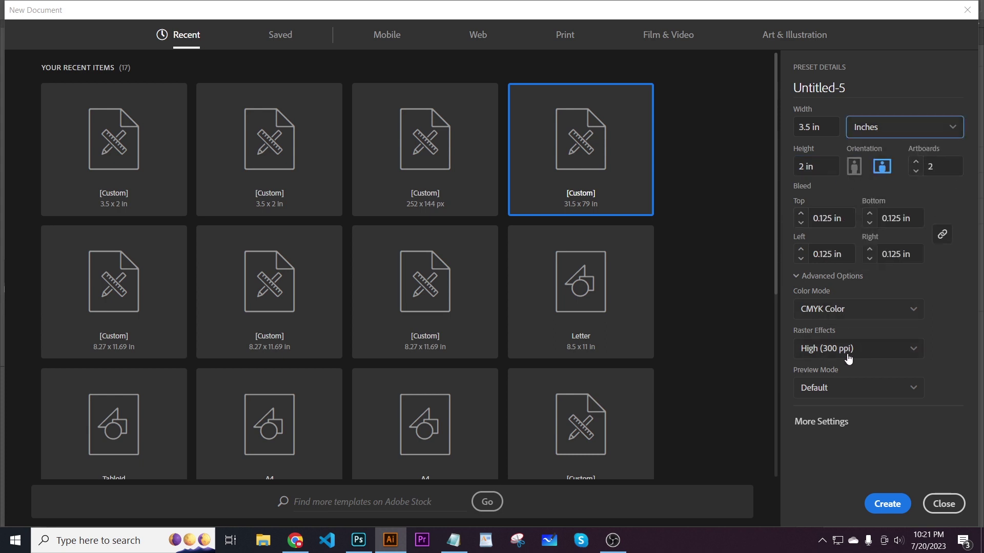
pyautogui.click(877, 504)
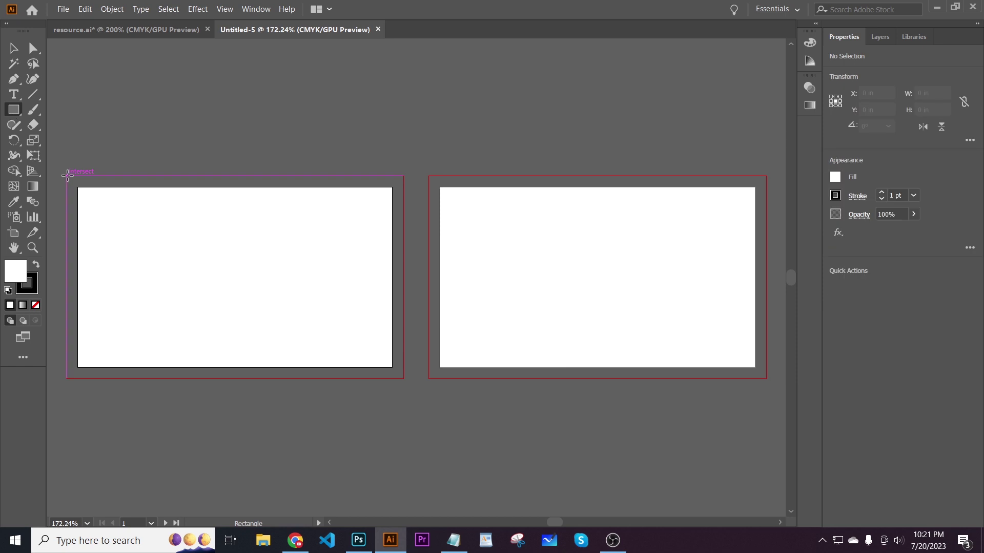
# Draw a white rectangle without stroke over the first artboard, covering its full 3.75 x 2.25 in bleed area.
pyautogui.moveTo(67, 174)
pyautogui.mouseDown()
pyautogui.moveTo(392, 356)
pyautogui.moveTo(404, 378)
pyautogui.mouseUp()
pyautogui.click(31, 289)
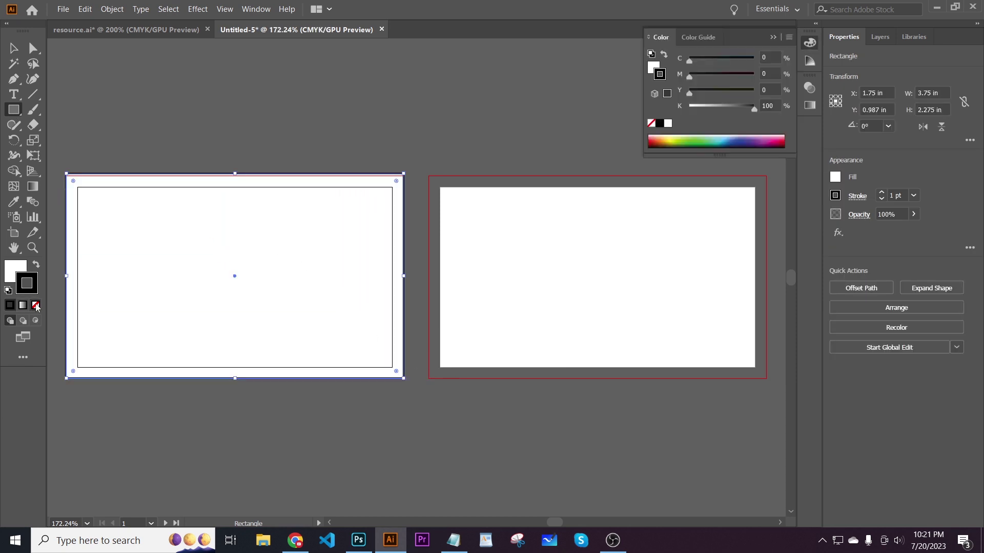
pyautogui.click(35, 306)
pyautogui.moveTo(236, 179); pyautogui.dragTo(234, 176)
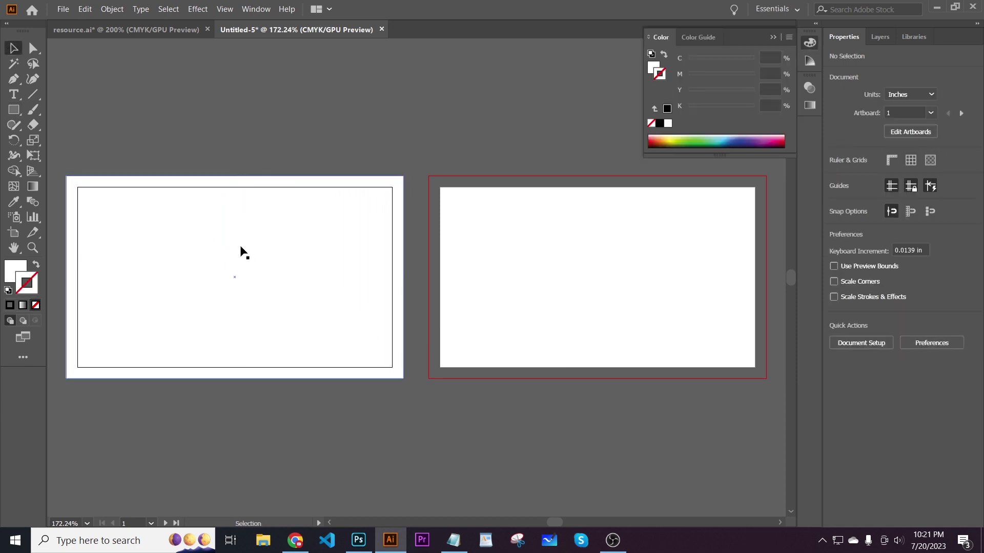
# Copy the white background rectangle and fit the duplicate to the bleed area of the second artboard.
pyautogui.click(85, 9)
pyautogui.click(107, 67)
pyautogui.click(85, 9)
pyautogui.click(110, 76)
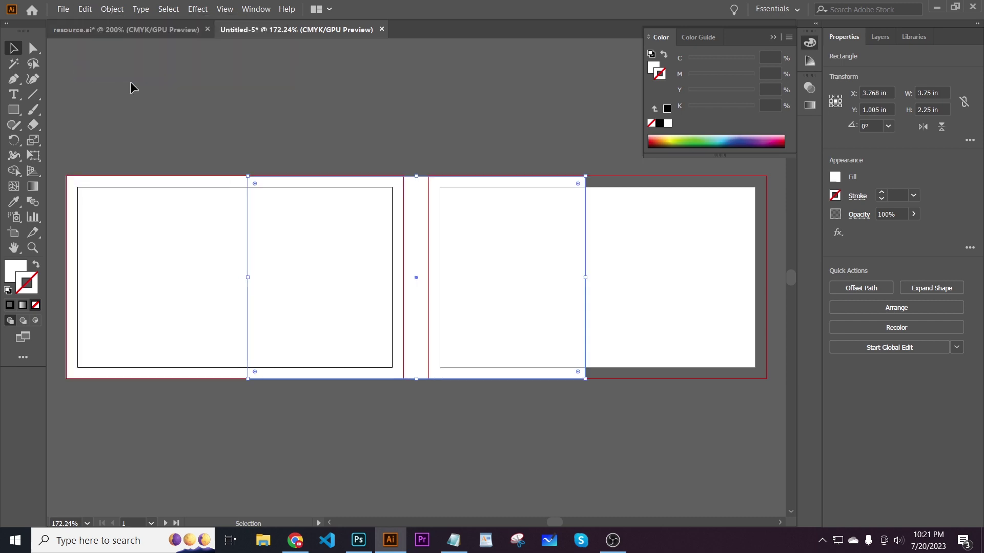
pyautogui.moveTo(443, 231); pyautogui.dragTo(621, 258)
pyautogui.moveTo(464, 240); pyautogui.dragTo(467, 212)
pyautogui.moveTo(347, 260)
pyautogui.mouseDown()
pyautogui.moveTo(351, 275)
pyautogui.moveTo(346, 260)
pyautogui.mouseUp()
# Select both background rectangles and lock them.
pyautogui.hotkey('ctrl', 'a')
pyautogui.click(85, 9)
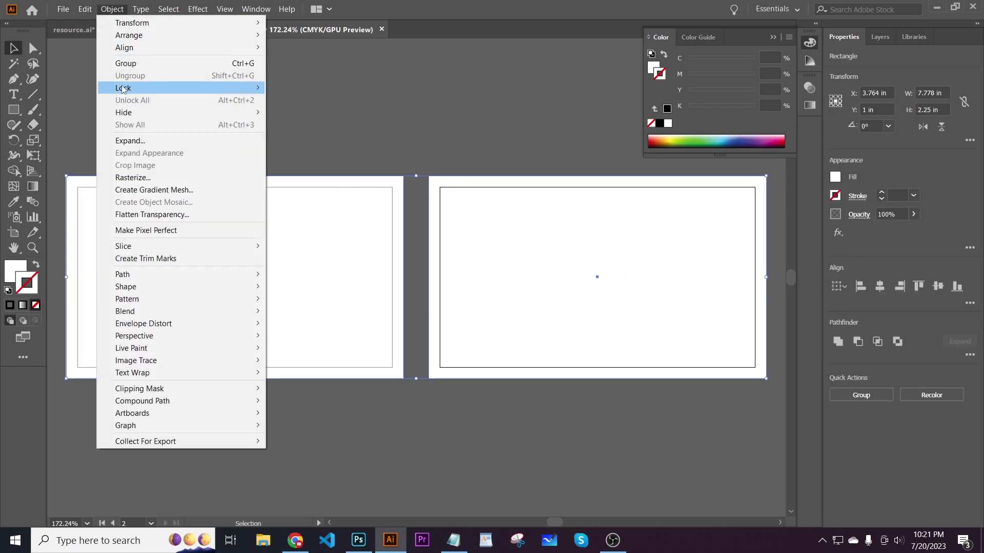
pyautogui.click(288, 88)
pyautogui.moveTo(257, 287); pyautogui.dragTo(441, 311)
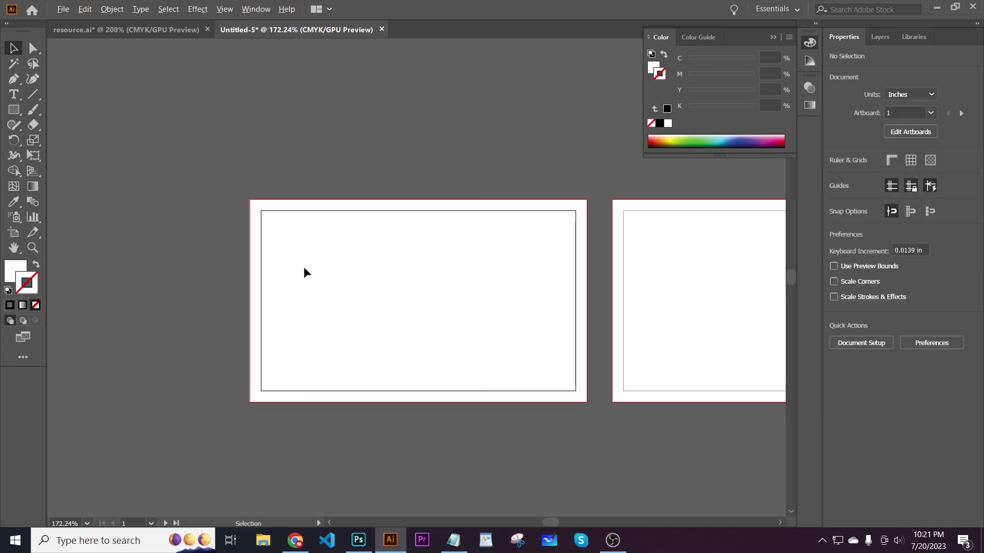
# Draw a rectangle about 0.173 x 0.827 in against the first artboard's left edge and fill it with red.
pyautogui.scroll(2, 307, 271)
pyautogui.moveTo(322, 280); pyautogui.dragTo(242, 265)
pyautogui.click(773, 37)
pyautogui.click(15, 110)
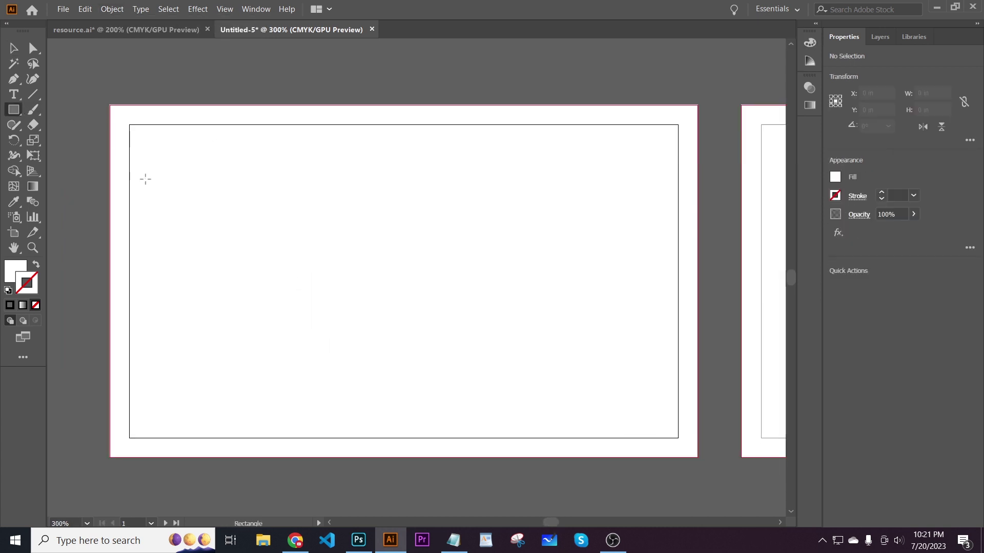
pyautogui.moveTo(164, 269); pyautogui.dragTo(157, 314)
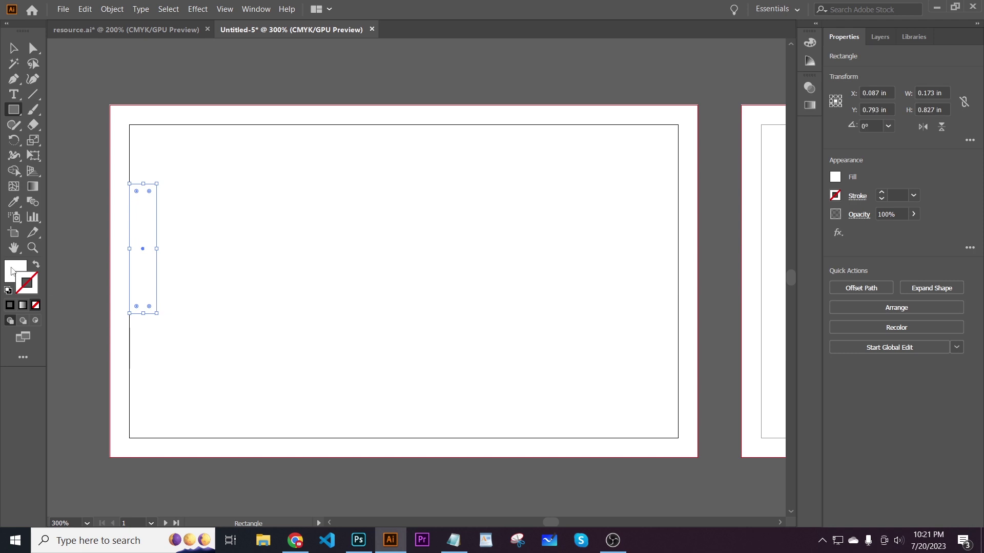
pyautogui.doubleClick(15, 271)
pyautogui.click(749, 332)
pyautogui.click(923, 305)
# Show the rulers and place a vertical guide along the red rectangle's inner edge as the left margin.
pyautogui.hotkey('ctrl', 'r')
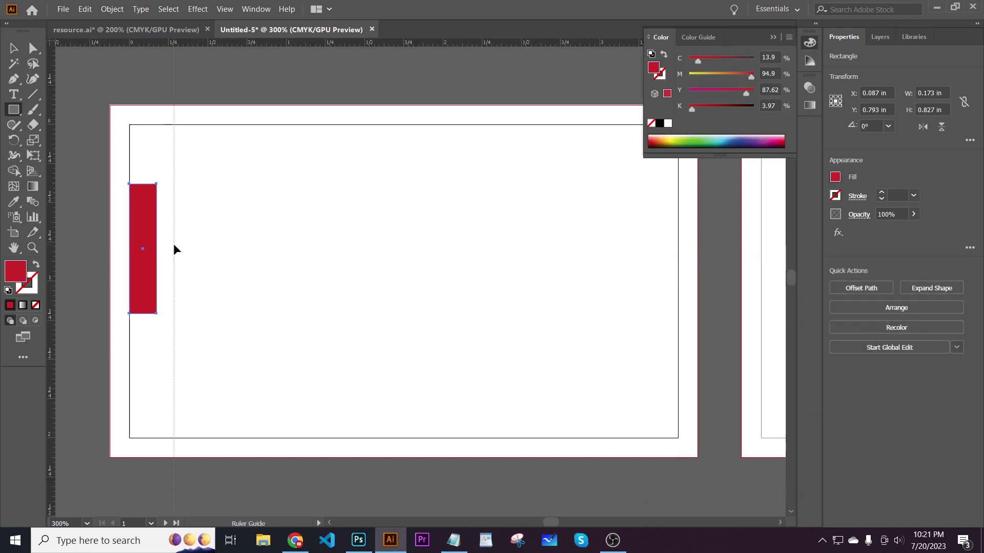
pyautogui.click(168, 183)
pyautogui.click(521, 290)
pyautogui.press('v')
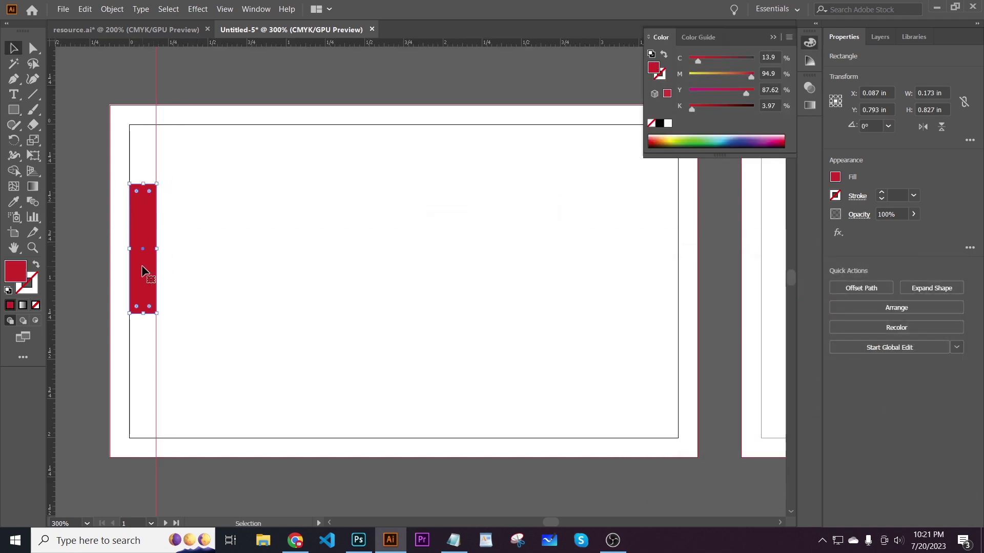
# Move the red rectangle to the first artboard's right edge and place a vertical guide along its inner side as the right margin.
pyautogui.moveTo(145, 272); pyautogui.dragTo(665, 275)
pyautogui.click(773, 37)
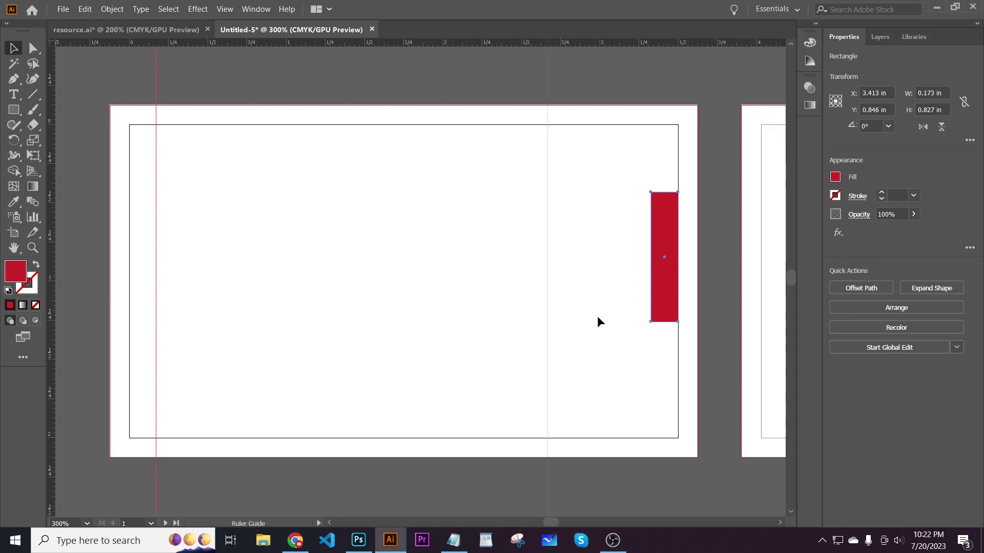
pyautogui.click(685, 307)
pyautogui.moveTo(685, 307); pyautogui.dragTo(662, 304)
# Place a horizontal margin guide just inside the first artboard's upper edge.
pyautogui.moveTo(365, 232); pyautogui.dragTo(576, 203)
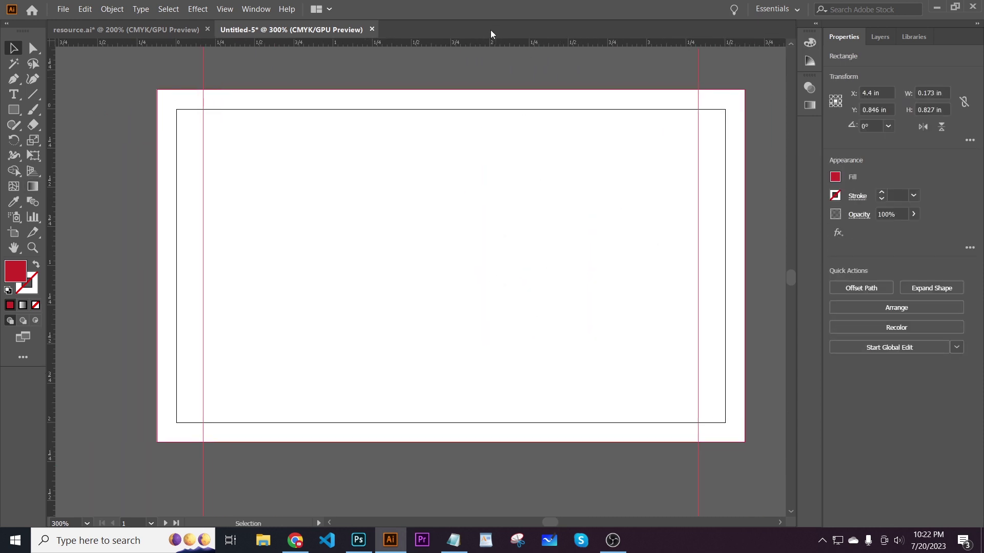
pyautogui.moveTo(491, 130); pyautogui.dragTo(491, 132)
pyautogui.rightClick(467, 152)
pyautogui.click(419, 260)
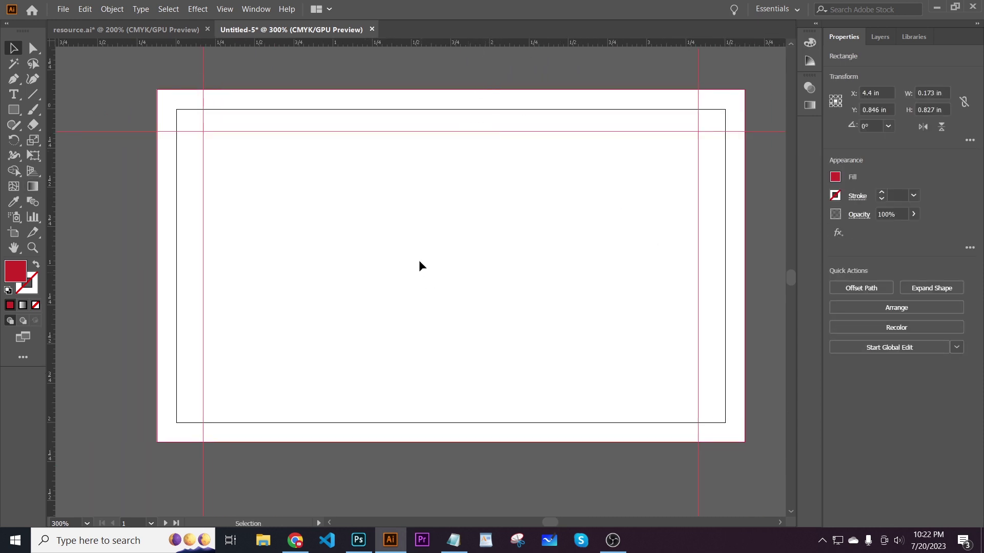
pyautogui.moveTo(410, 261); pyautogui.dragTo(380, 251)
# Draw a red band about 3.5 x 0.581 in across the full width of the first artboard's bottom.
pyautogui.click(17, 114)
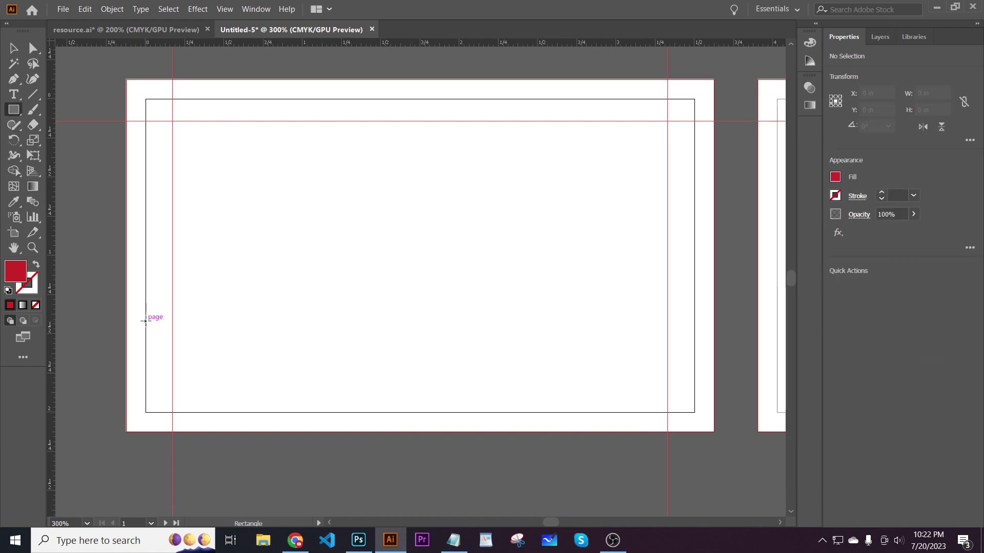
pyautogui.moveTo(145, 321); pyautogui.dragTo(695, 413)
pyautogui.press('v')
pyautogui.hotkey('ctrl', 'shift', 'a')
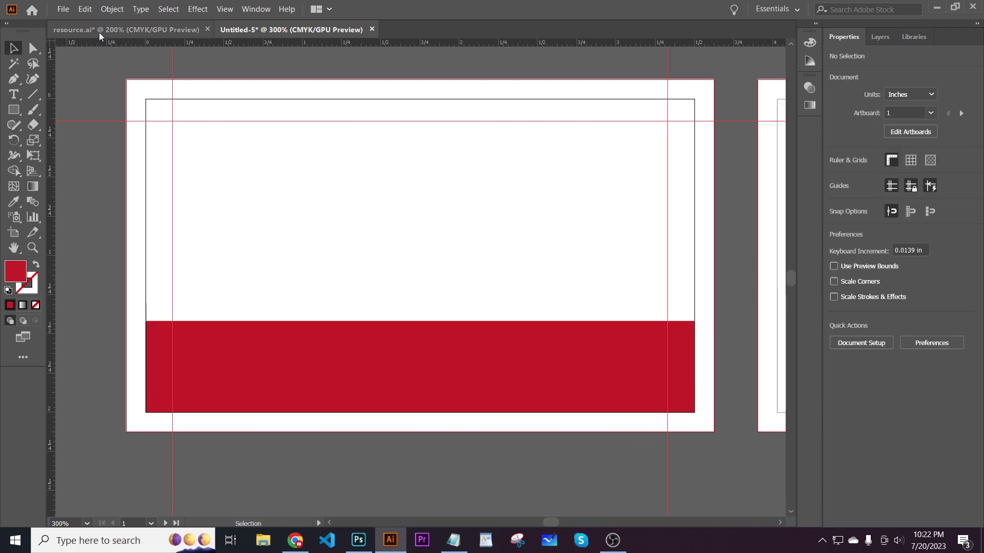
# Copy the YOUR BRAND logo from resource.ai and place it above the band on the first artboard.
pyautogui.click(99, 29)
pyautogui.moveTo(402, 283); pyautogui.dragTo(428, 191)
# Recolour the bottom band with the logo's dark blue and reduce the band's height to about 0.538 in.
pyautogui.click(449, 353)
pyautogui.press('i')
pyautogui.click(435, 196)
pyautogui.press('v')
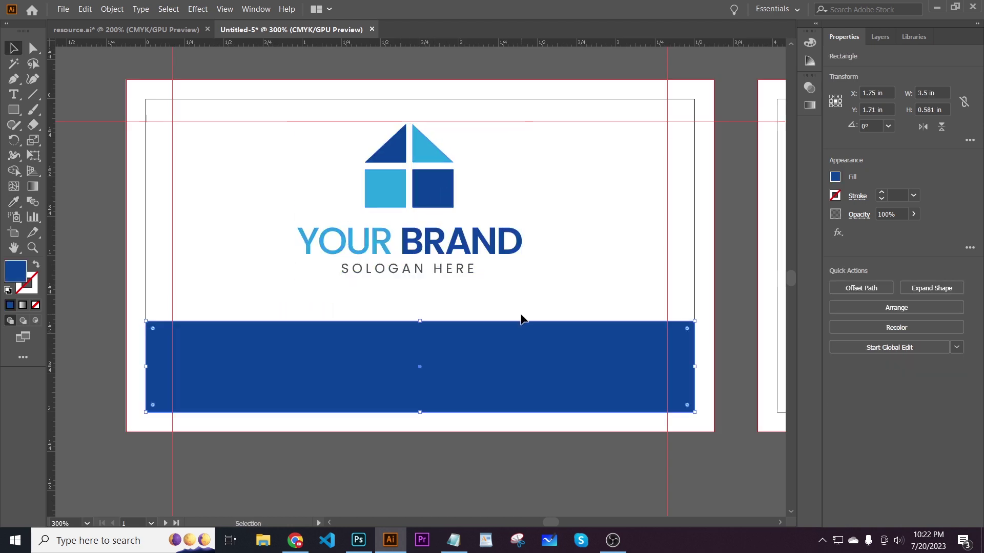
pyautogui.click(521, 319)
pyautogui.click(520, 362)
pyautogui.moveTo(421, 322); pyautogui.dragTo(421, 330)
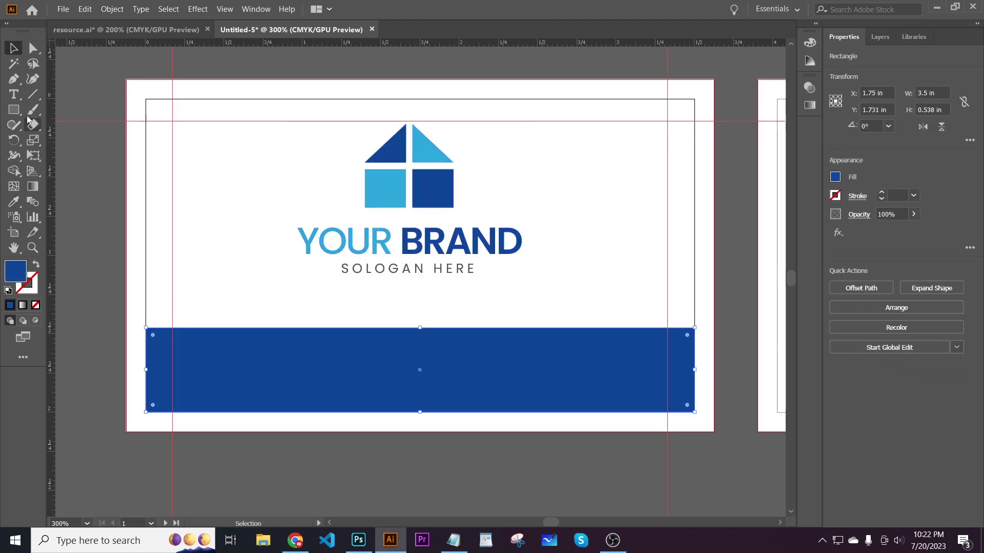
# Draw a slanted Pen tool line across the blue band right of its middle and divide the band along it.
pyautogui.click(205, 224)
pyautogui.click(14, 80)
pyautogui.click(445, 315)
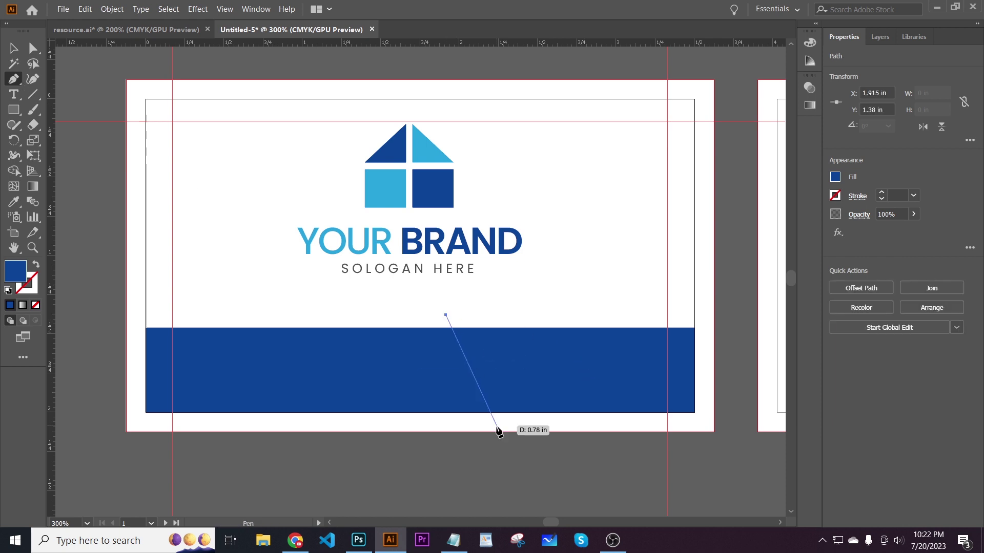
pyautogui.click(500, 434)
pyautogui.keyDown('shift'); pyautogui.click(524, 385); pyautogui.keyUp('shift')
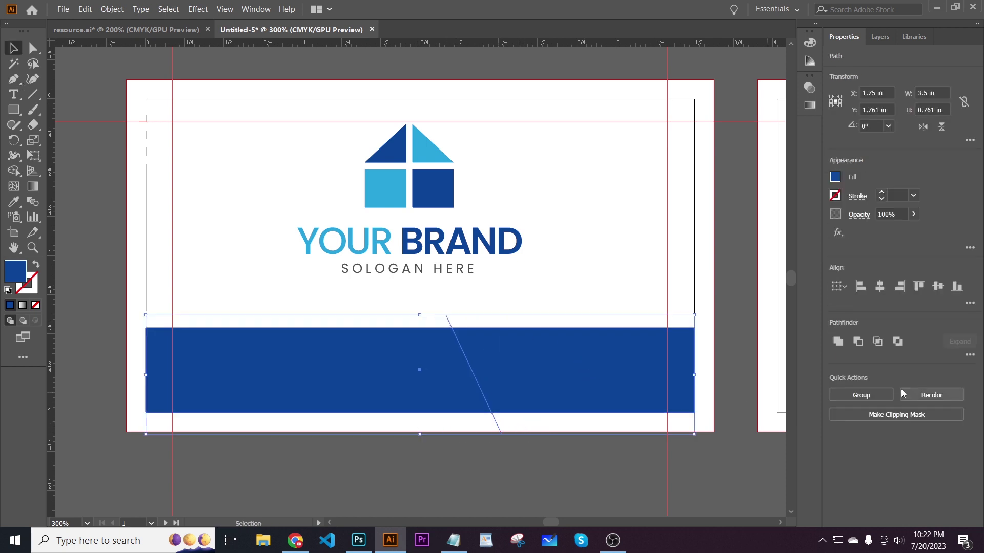
pyautogui.click(970, 354)
# Ungroup the divided band and fill its left piece with the logo's light blue.
pyautogui.rightClick(538, 375)
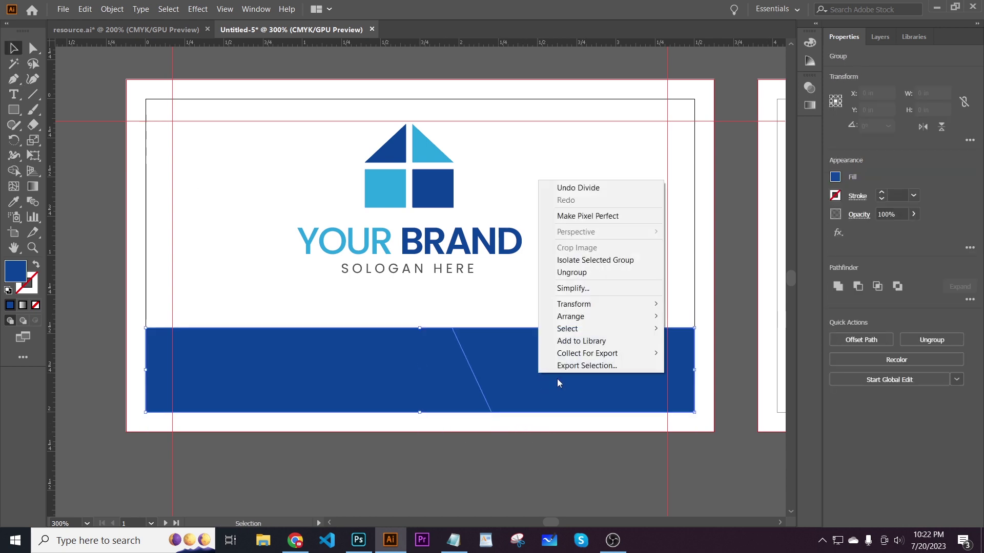
pyautogui.click(577, 275)
pyautogui.click(561, 298)
pyautogui.click(433, 349)
pyautogui.press('i')
pyautogui.click(433, 154)
pyautogui.press('v')
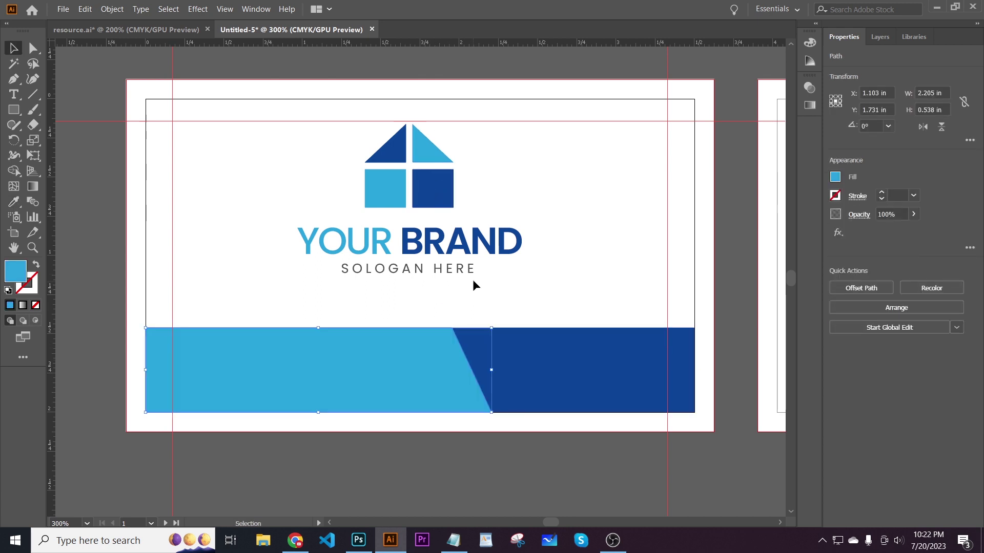
pyautogui.click(472, 285)
pyautogui.click(447, 378)
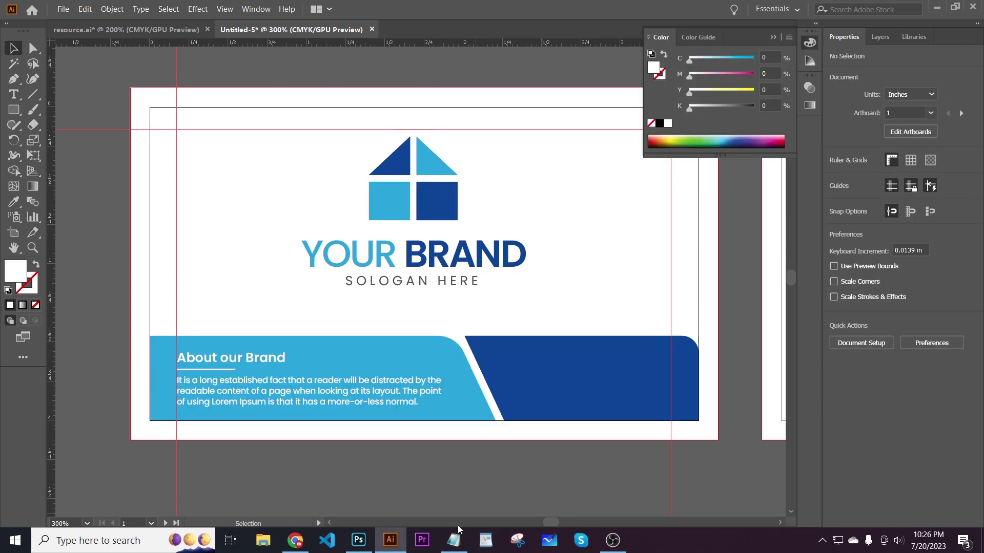
# Copy "Product" from det.txt in Notepad and add it as text near the top of the dark blue panel in Illustrator.
pyautogui.click(454, 541)
pyautogui.click(357, 252)
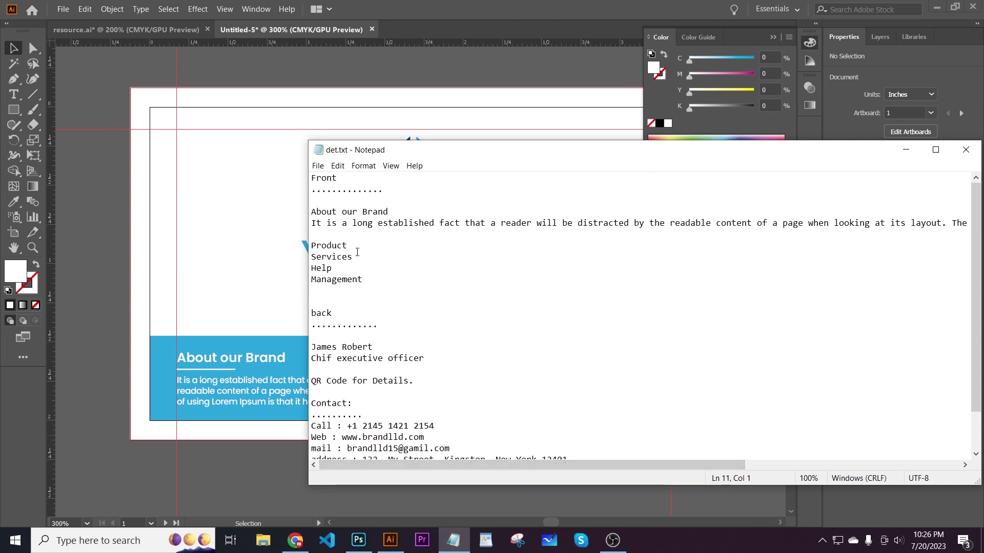
pyautogui.rightClick(307, 244)
pyautogui.click(348, 282)
pyautogui.click(285, 283)
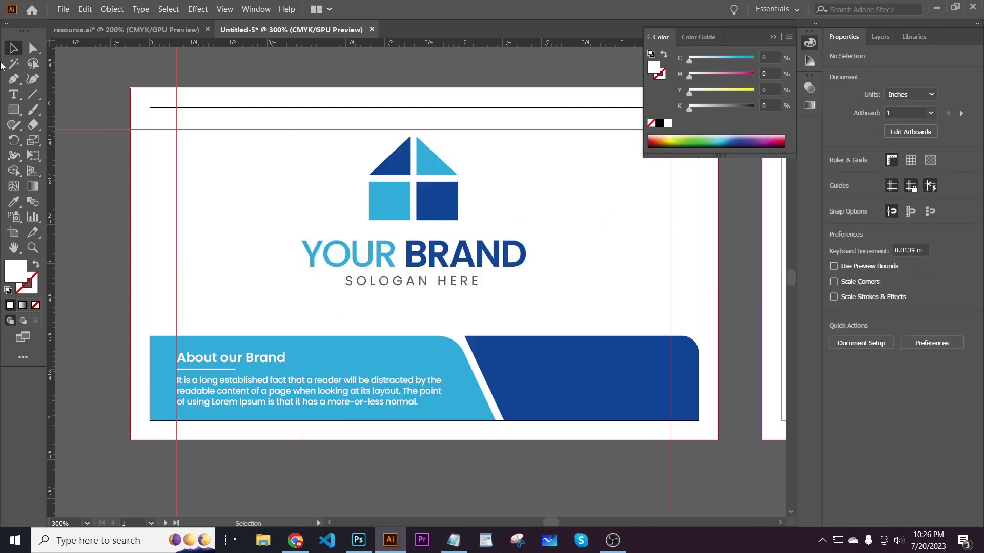
pyautogui.press('t')
pyautogui.click(505, 352)
pyautogui.write('Product')
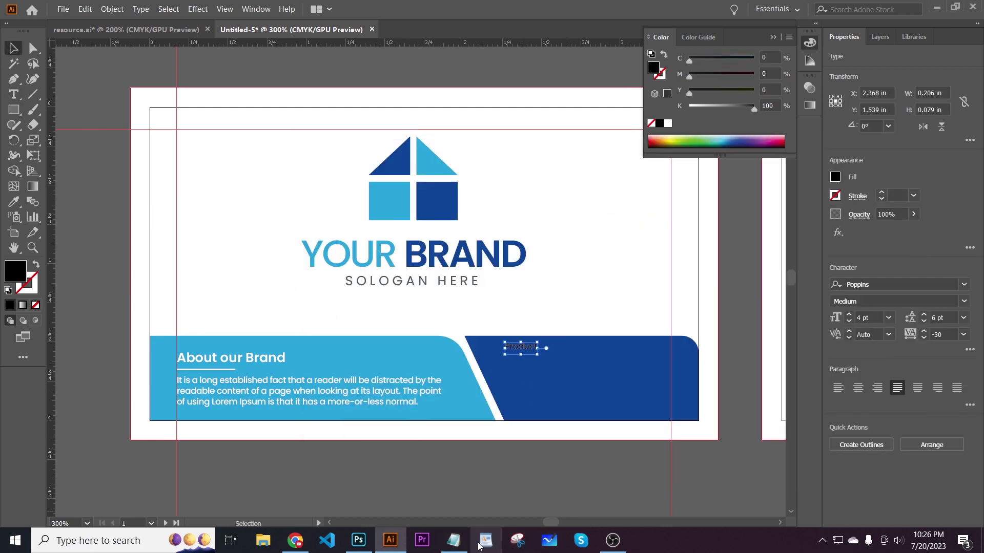
# Copy "Services" from the Notepad file and add it as a text label below Product in Illustrator.
pyautogui.click(453, 540)
pyautogui.hotkey('ctrl', 'c')
pyautogui.click(241, 296)
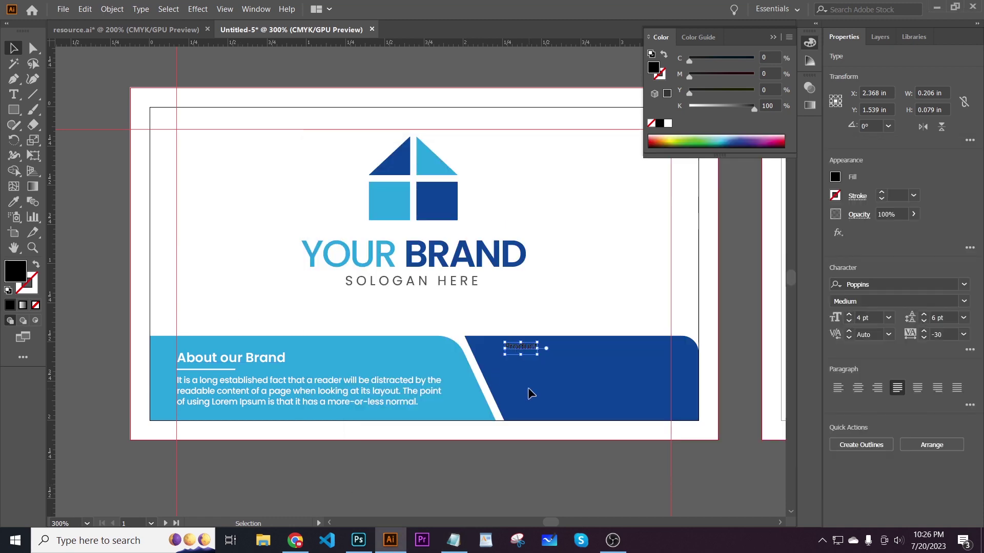
pyautogui.click(530, 383)
pyautogui.hotkey('ctrl', 'v')
# Copy "Help" from the Notepad file and add it as a text label below Services in Illustrator.
pyautogui.click(453, 540)
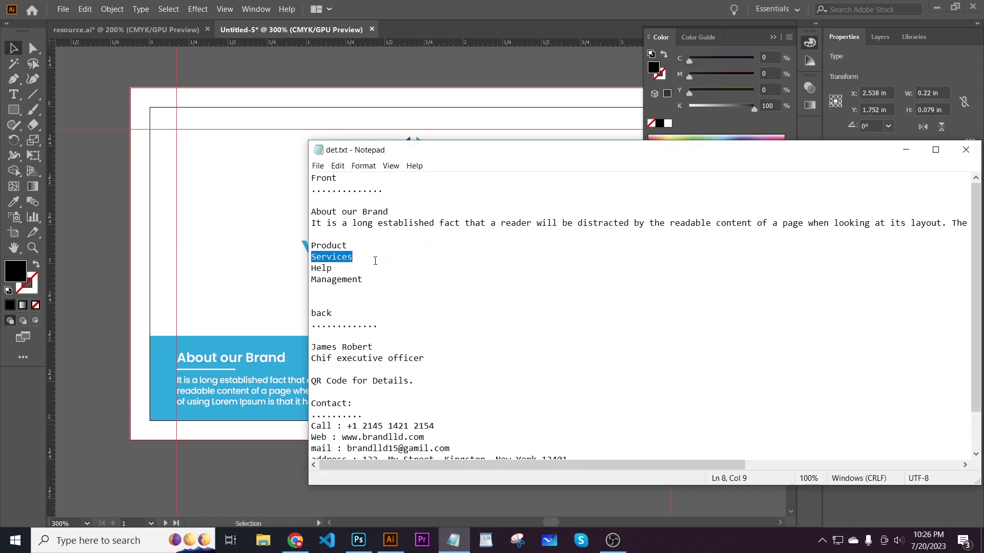
pyautogui.hotkey('ctrl', 'c')
pyautogui.click(291, 281)
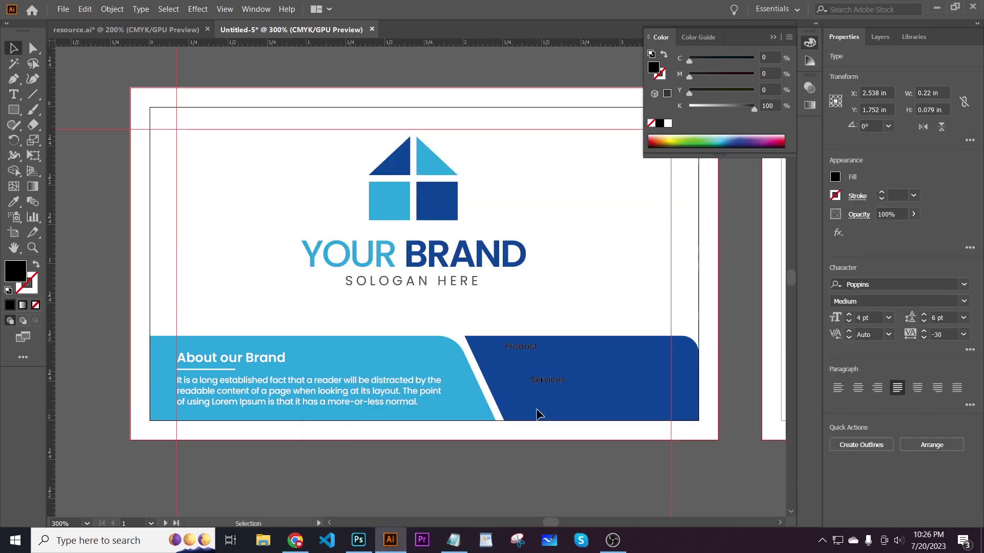
pyautogui.click(534, 410)
pyautogui.hotkey('ctrl', 'v')
# Copy "Management" from the Notepad file and add it as a text label at the dark blue panel's lower right in Illustrator.
pyautogui.hotkey('alt', 'Tab')
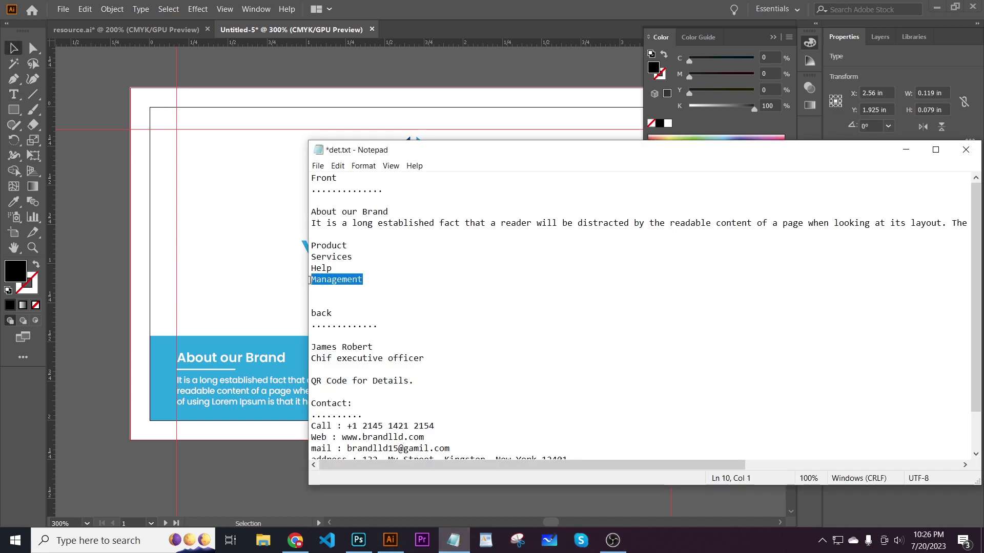
pyautogui.click(279, 286)
pyautogui.press('t')
pyautogui.click(594, 407)
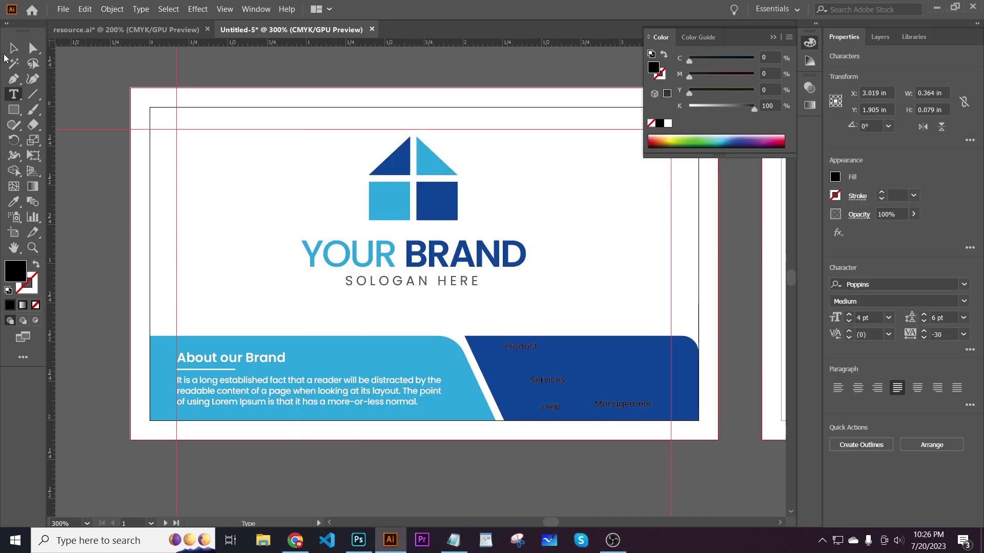
# Move the Services, Help and Management labels into a rough column beneath Product.
pyautogui.moveTo(550, 381); pyautogui.dragTo(539, 365)
pyautogui.moveTo(549, 407); pyautogui.dragTo(543, 382)
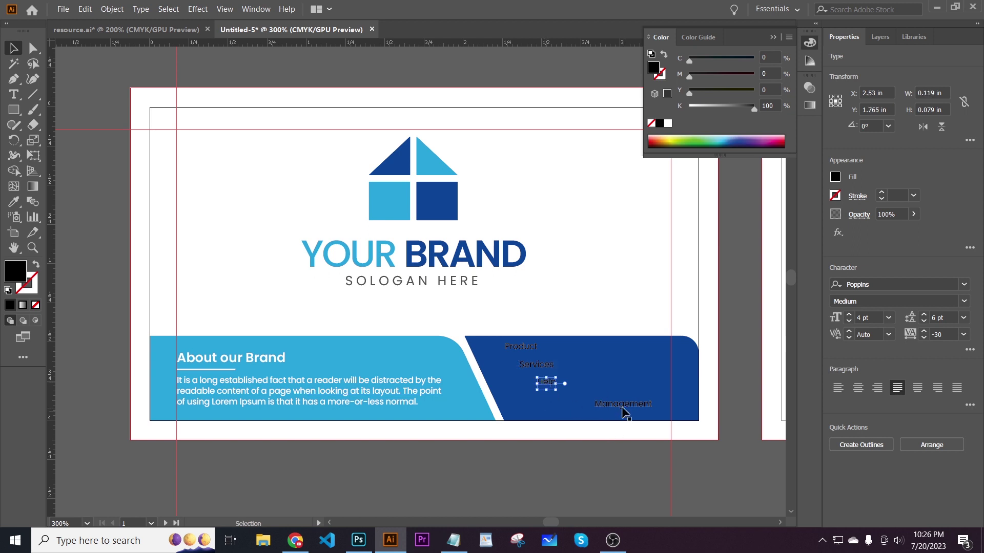
pyautogui.moveTo(622, 407); pyautogui.dragTo(565, 406)
# Left-align the four labels and distribute them evenly by their vertical centres.
pyautogui.moveTo(561, 434); pyautogui.dragTo(533, 348)
pyautogui.click(969, 460)
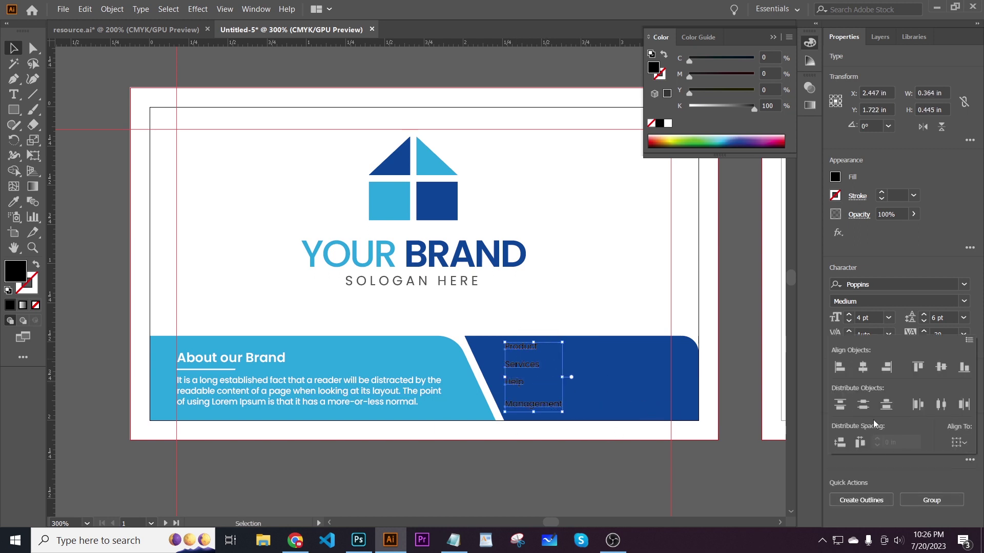
pyautogui.click(865, 405)
# Nudge the Management label closer to Help and distribute the four labels evenly by their vertical centres.
pyautogui.moveTo(534, 422); pyautogui.dragTo(541, 346)
pyautogui.press('Up')
pyautogui.press('Up')
pyautogui.press('Up')
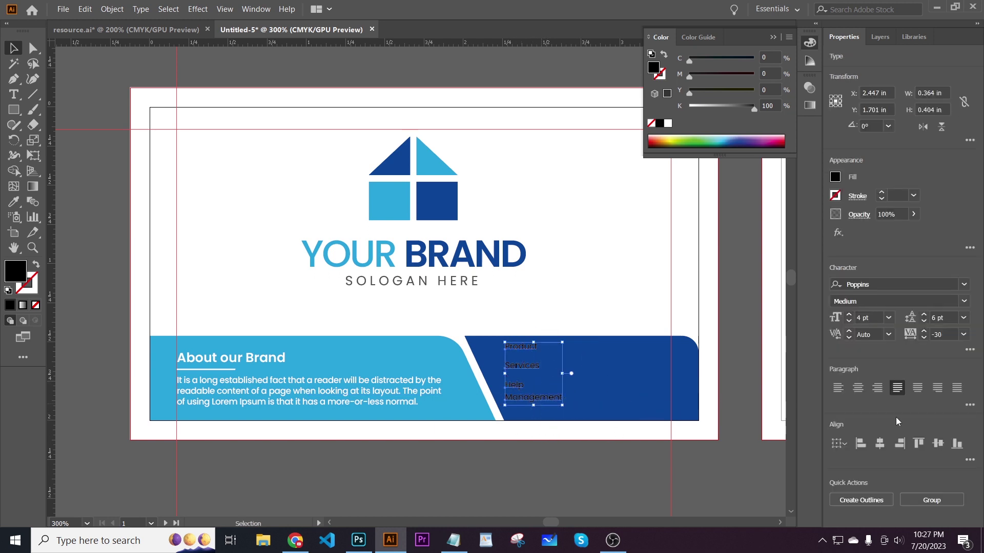
pyautogui.click(970, 459)
pyautogui.click(863, 405)
# Shift the column of four labels about 0.08 in right and 0.04 in down within the dark blue panel.
pyautogui.press('Right')
pyautogui.press('Right')
pyautogui.moveTo(522, 416); pyautogui.dragTo(534, 336)
pyautogui.press('Right')
pyautogui.press('Right')
pyautogui.press('Right')
pyautogui.press('Right')
pyautogui.press('Down')
pyautogui.press('Down')
pyautogui.press('Down')
# Nudge the Management label up about 0.04 in and redistribute the four labels by their vertical centres.
pyautogui.moveTo(558, 413); pyautogui.dragTo(565, 338)
pyautogui.press('Up')
pyautogui.press('Up')
pyautogui.press('Up')
pyautogui.click(969, 459)
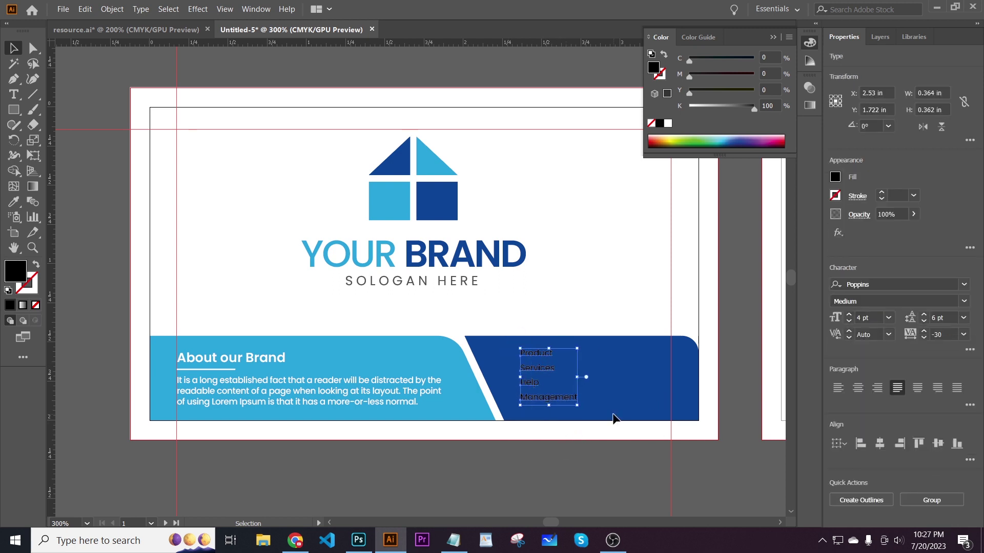
# Shift the four labels one nudge right and down and fill their text with white.
pyautogui.press('Right')
pyautogui.press('Down')
pyautogui.click(549, 438)
pyautogui.moveTo(606, 430); pyautogui.dragTo(554, 335)
pyautogui.click(668, 123)
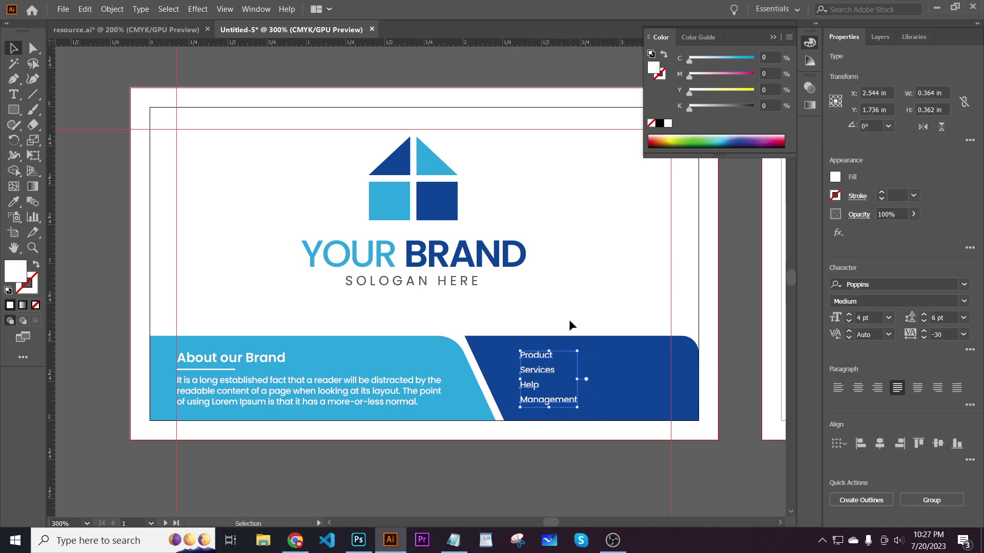
pyautogui.click(569, 318)
# Draw a white circle about 0.011 in wide as a bullet just left of the Product label.
pyautogui.scroll(3, 536, 374)
pyautogui.moveTo(534, 393); pyautogui.dragTo(542, 369)
pyautogui.click(13, 110)
pyautogui.click(65, 140)
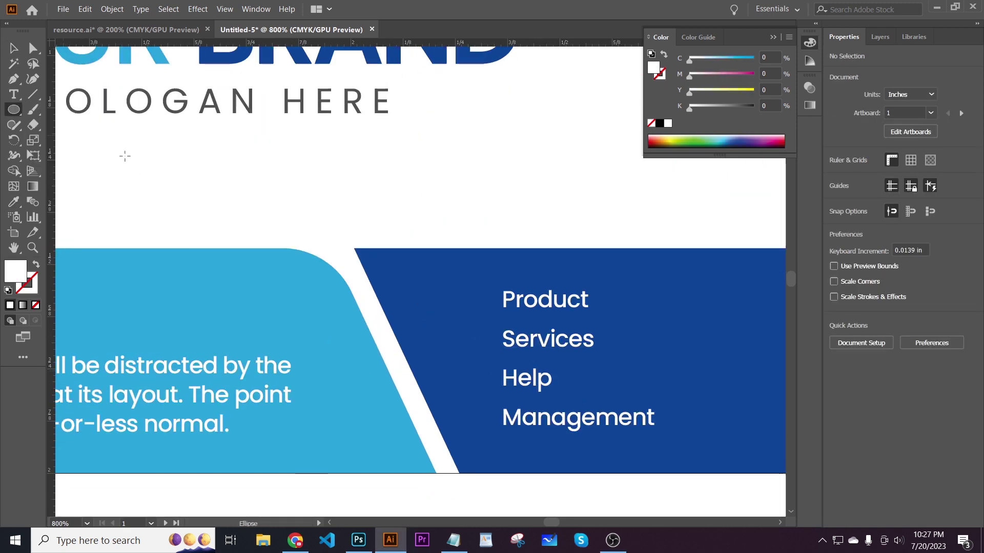
pyautogui.scroll(3, 487, 300)
pyautogui.moveTo(494, 310); pyautogui.dragTo(494, 310)
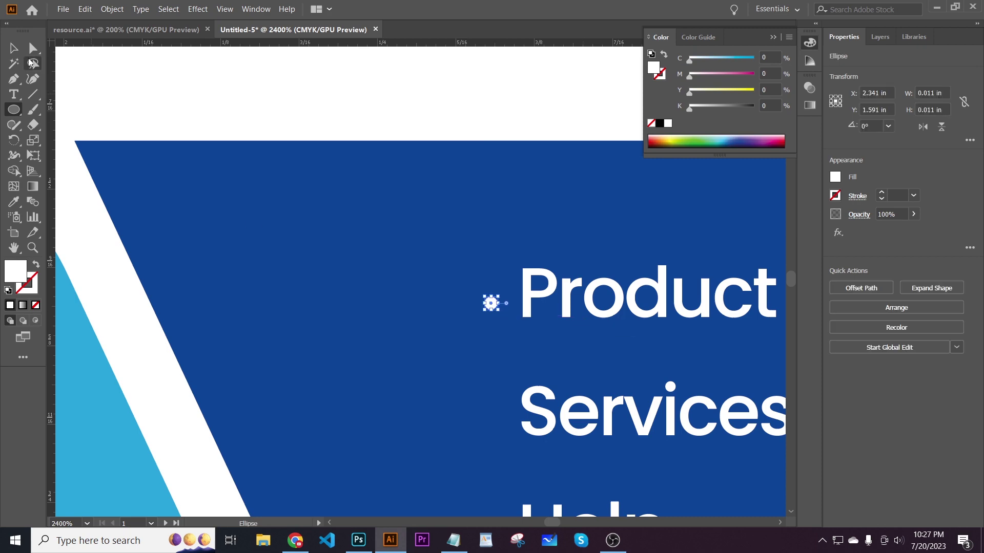
pyautogui.press('v')
pyautogui.scroll(-3, 495, 370)
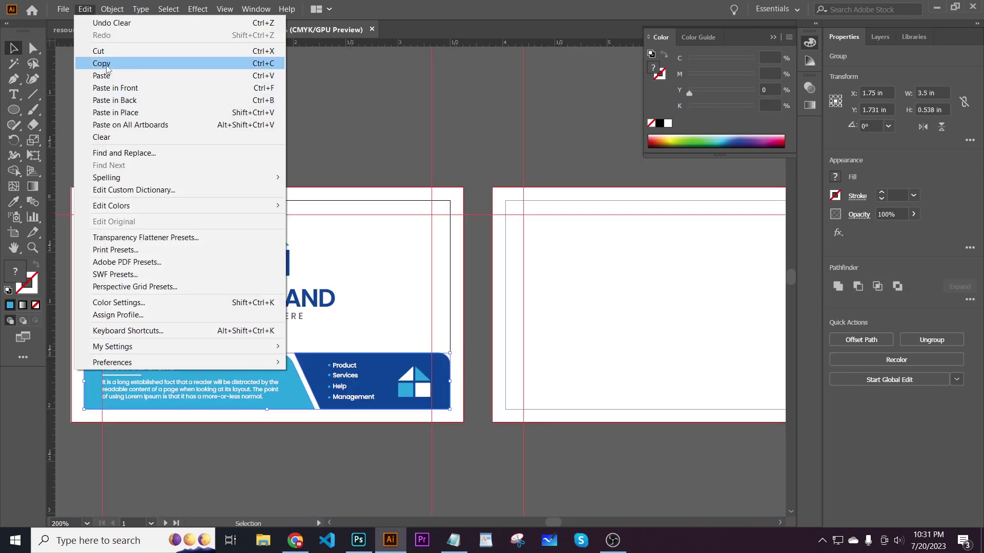
# Duplicate the front card's two-tone band and move the copy to the top of the back card's outline.
pyautogui.click(110, 71)
pyautogui.click(85, 9)
pyautogui.click(149, 88)
pyautogui.moveTo(234, 395); pyautogui.dragTo(417, 309)
# Reflect the copied band across the horizontal axis and ungroup its two panels.
pyautogui.rightClick(429, 305)
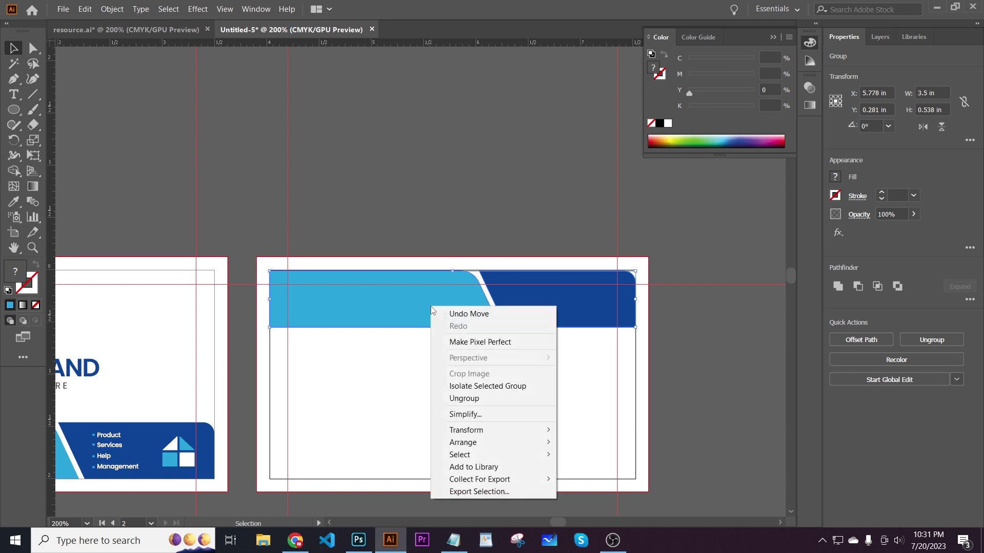
pyautogui.moveTo(479, 431)
pyautogui.click(586, 470)
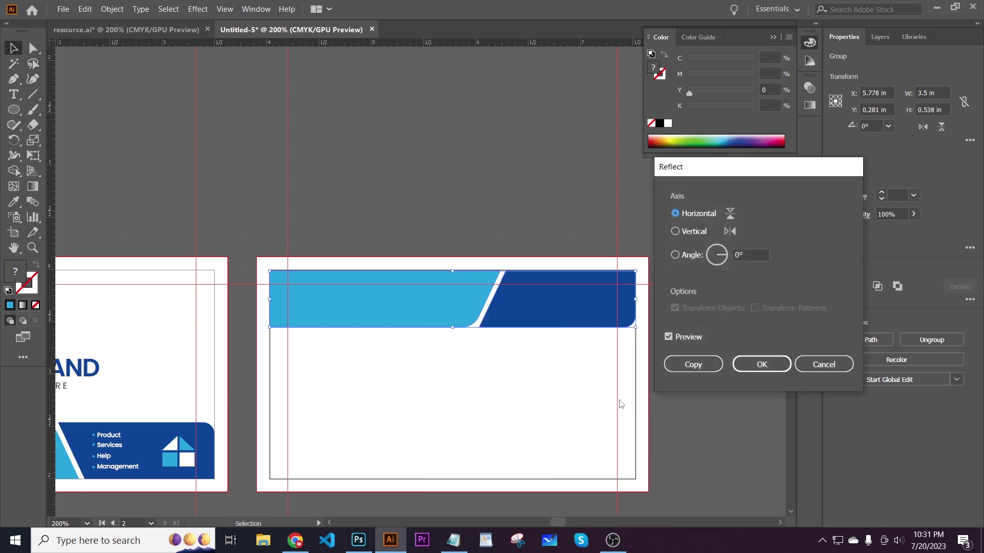
pyautogui.click(746, 365)
pyautogui.rightClick(524, 311)
pyautogui.click(557, 402)
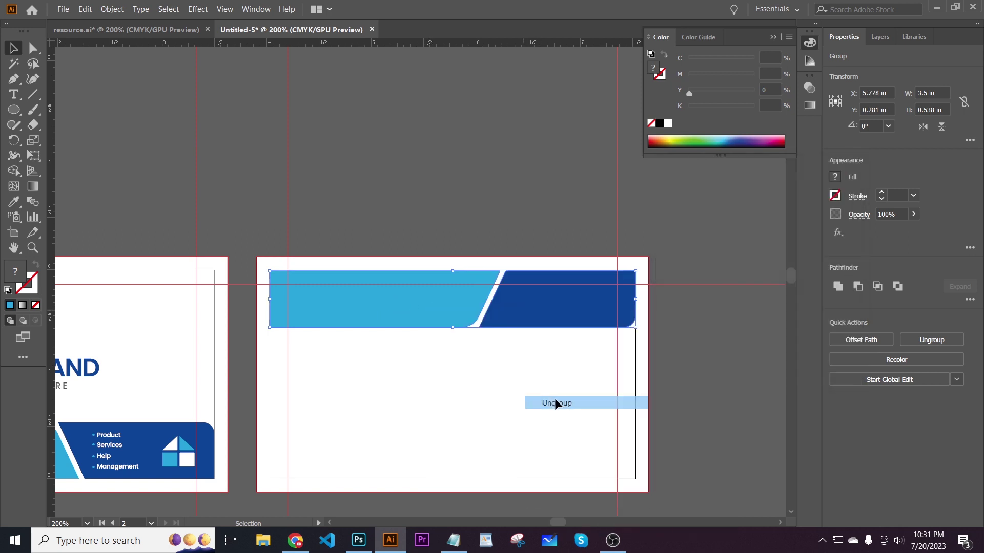
# Fill the copied band's left panel with the dark blue sampled from the front card's logo.
pyautogui.click(512, 377)
pyautogui.click(451, 319)
pyautogui.moveTo(460, 352); pyautogui.dragTo(526, 353)
pyautogui.press('i')
pyautogui.click(109, 331)
pyautogui.press('c')
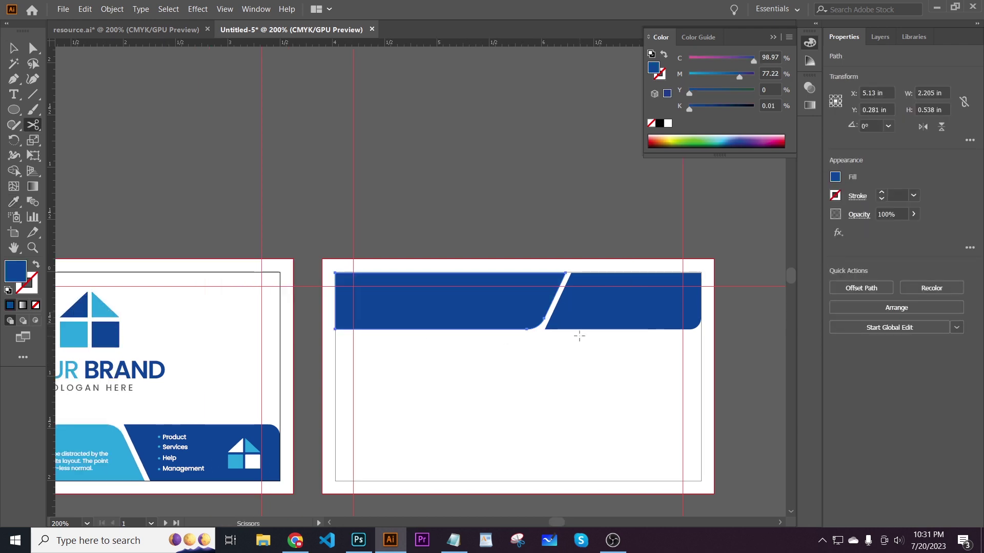
pyautogui.press('v')
# Fill the right panel with the light blue sampled from the logo and group both panels.
pyautogui.click(601, 315)
pyautogui.press('i')
pyautogui.click(102, 306)
pyautogui.press('v')
pyautogui.moveTo(575, 344); pyautogui.dragTo(498, 303)
pyautogui.rightClick(577, 308)
pyautogui.click(611, 146)
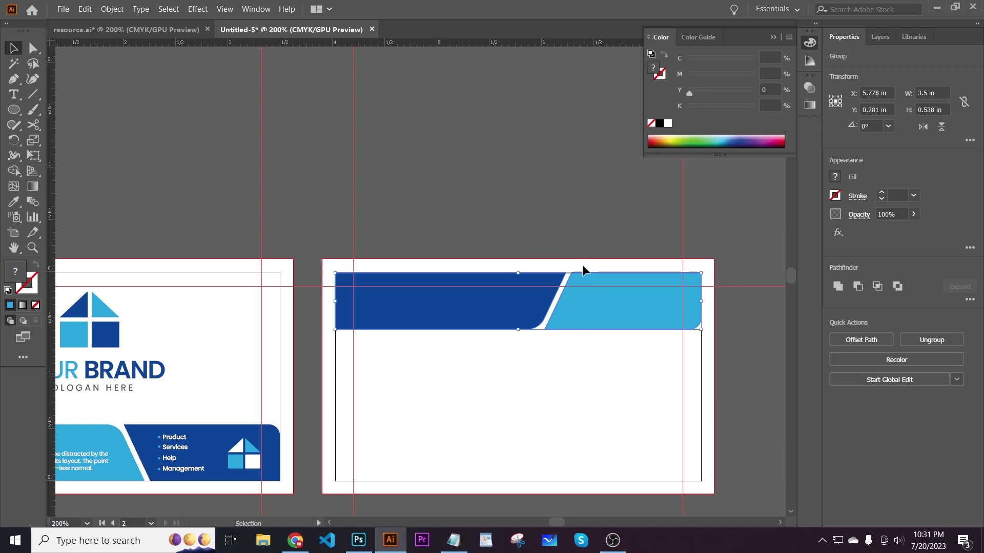
# Nudge the grouped band vertically so it sits flush with the back card outline's upper edge.
pyautogui.click(583, 263)
pyautogui.scroll(2, 652, 303)
pyautogui.click(652, 302)
pyautogui.press('Up')
pyautogui.press('Down')
pyautogui.click(513, 331)
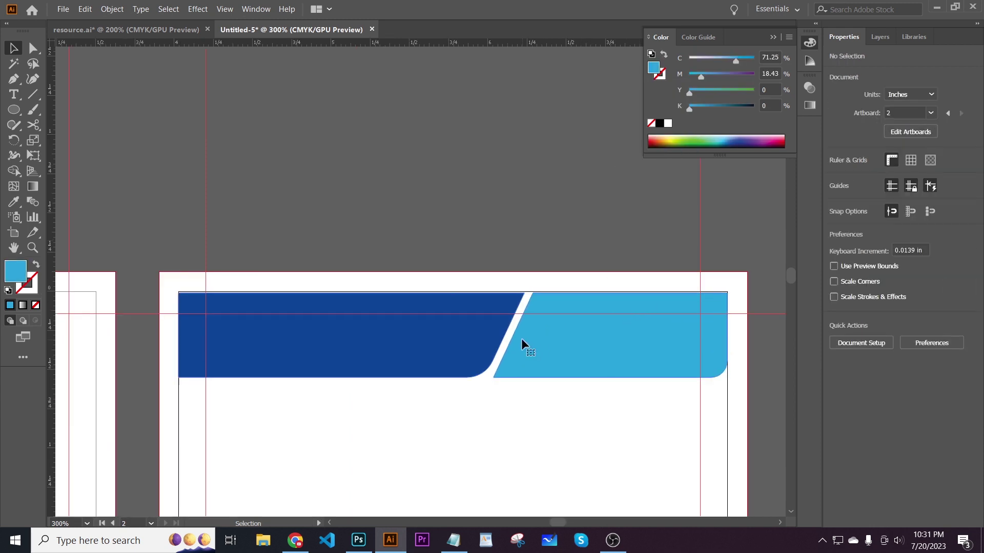
pyautogui.click(521, 338)
pyautogui.press('Up')
pyautogui.click(507, 335)
pyautogui.scroll(-3, 499, 331)
# Switch to the Notepad file and copy the person's name and the "Chif executive officer" title from its back section.
pyautogui.moveTo(455, 364); pyautogui.dragTo(478, 403)
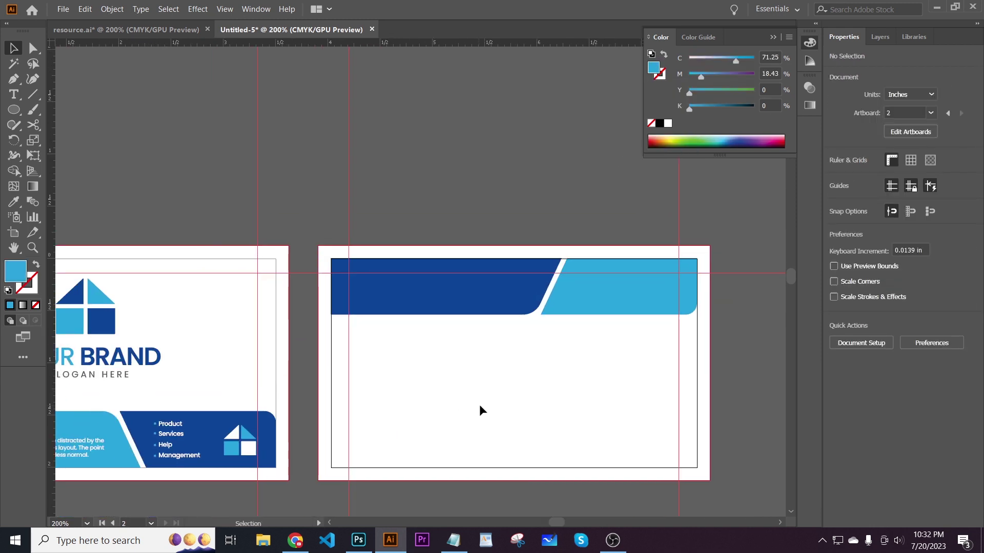
pyautogui.moveTo(408, 229); pyautogui.dragTo(445, 262)
pyautogui.click(454, 541)
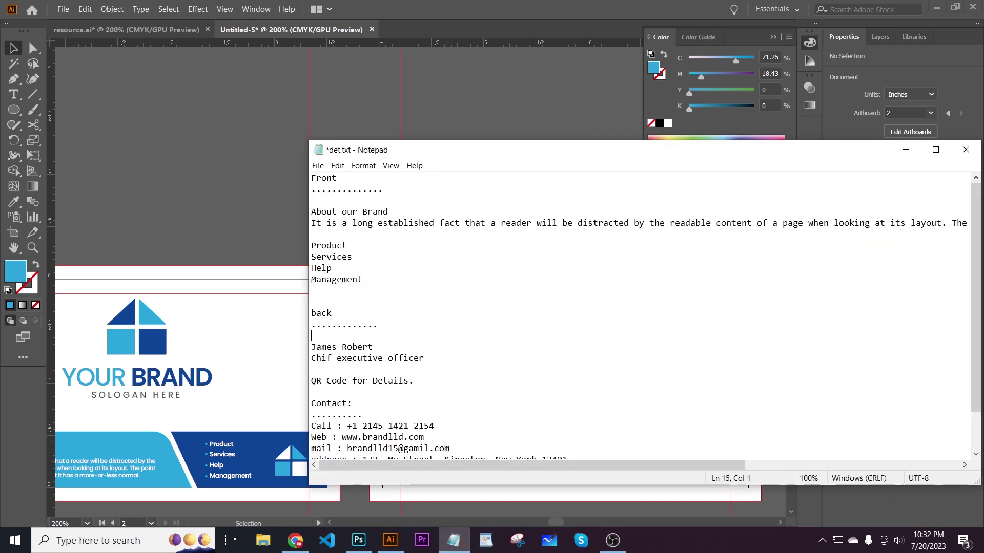
pyautogui.scroll(-2, 427, 336)
pyautogui.moveTo(426, 314); pyautogui.dragTo(312, 303)
pyautogui.rightClick(322, 304)
pyautogui.click(377, 340)
# Add the copied name and title in Illustrator as a left-aligned text block below the back card's band.
pyautogui.click(269, 238)
pyautogui.press('t')
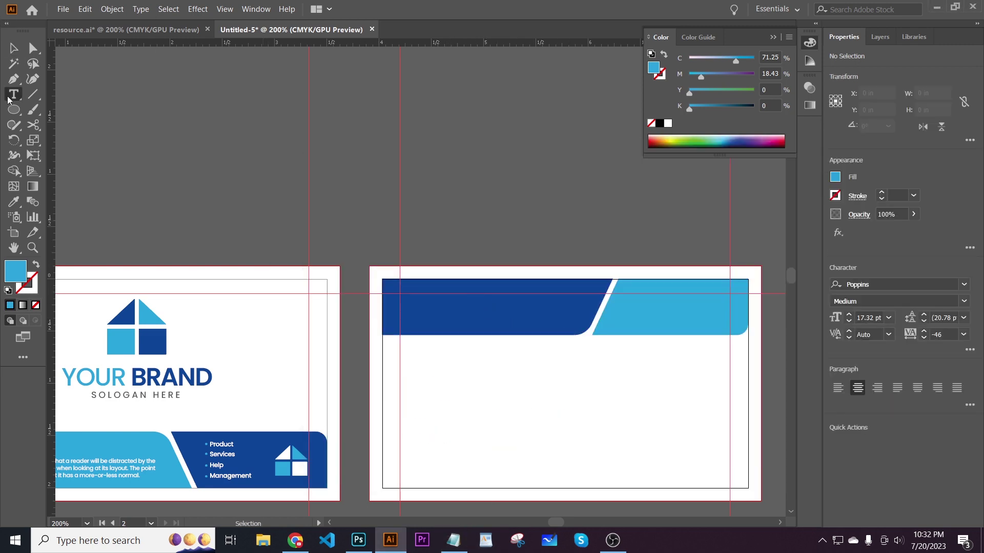
pyautogui.click(427, 307)
pyautogui.hotkey('ctrl', 'v')
pyautogui.press('Escape')
pyautogui.moveTo(434, 351); pyautogui.dragTo(574, 430)
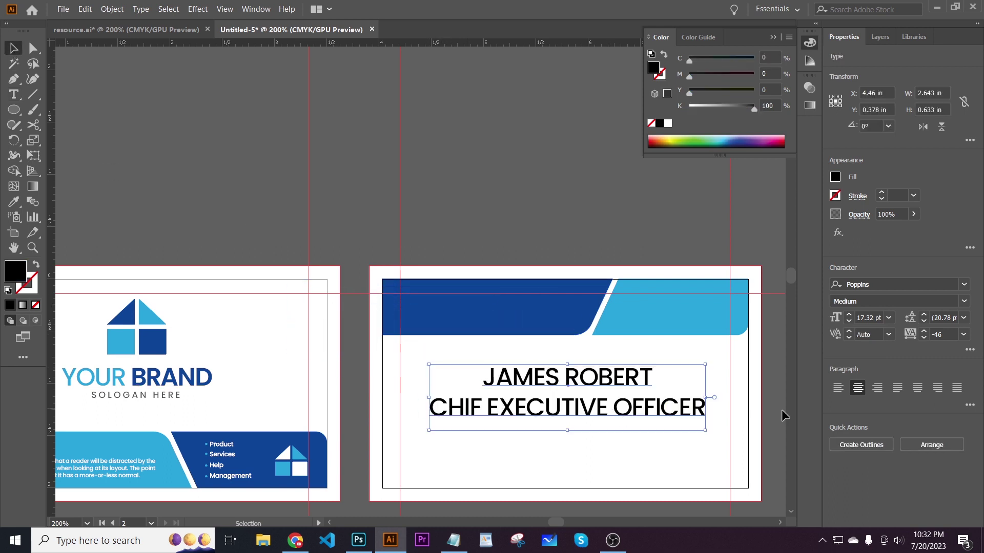
pyautogui.click(837, 387)
pyautogui.moveTo(734, 398); pyautogui.dragTo(608, 393)
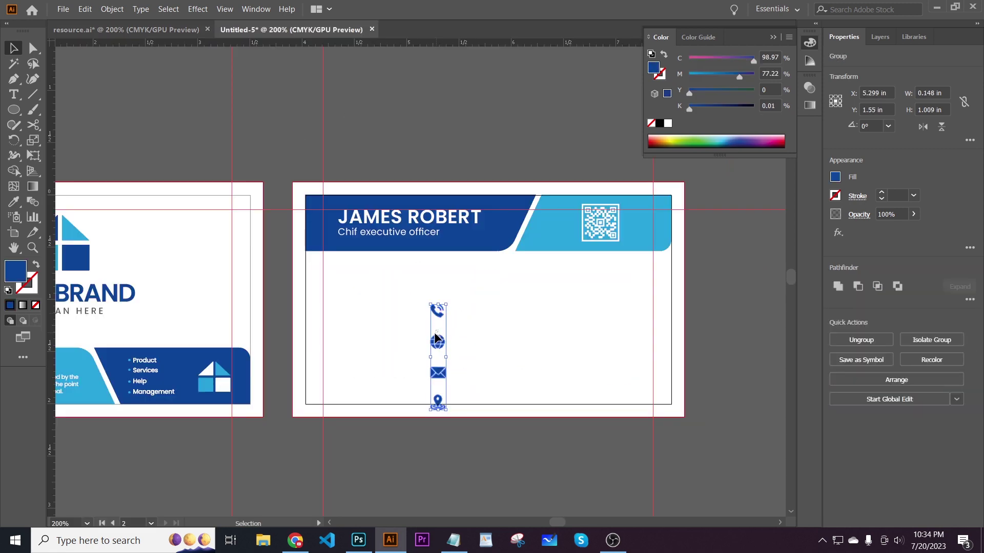
# Move the column of four contact icons up and left toward the back card's left guide.
pyautogui.moveTo(437, 338); pyautogui.dragTo(352, 309)
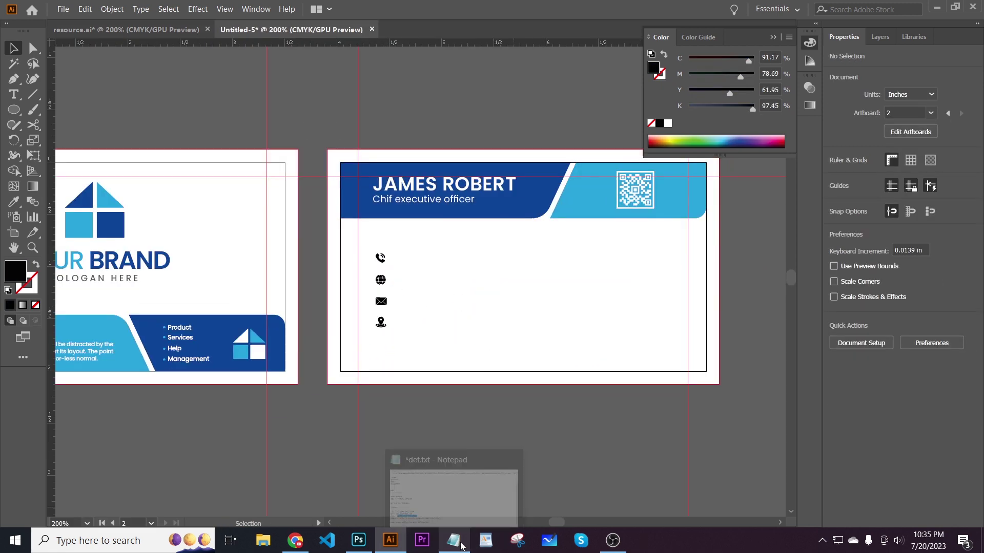
# Copy the phone number from the Notepad file and add it as a text label on the back card in Illustrator.
pyautogui.click(461, 546)
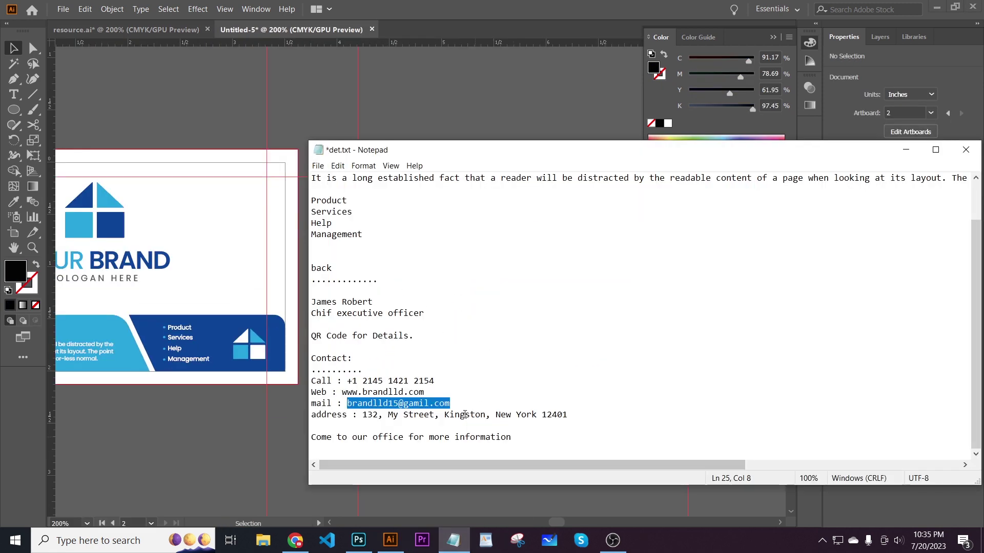
pyautogui.hotkey('alt', 'Tab')
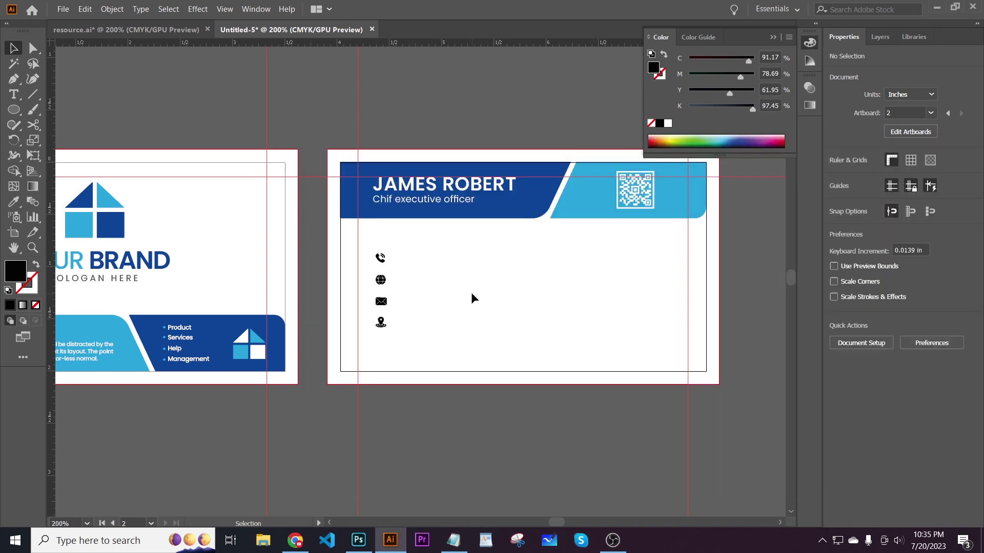
pyautogui.press('t')
pyautogui.click(466, 288)
pyautogui.hotkey('ctrl', 'v')
pyautogui.click(10, 45)
pyautogui.click(547, 481)
pyautogui.hotkey('alt', 'Tab')
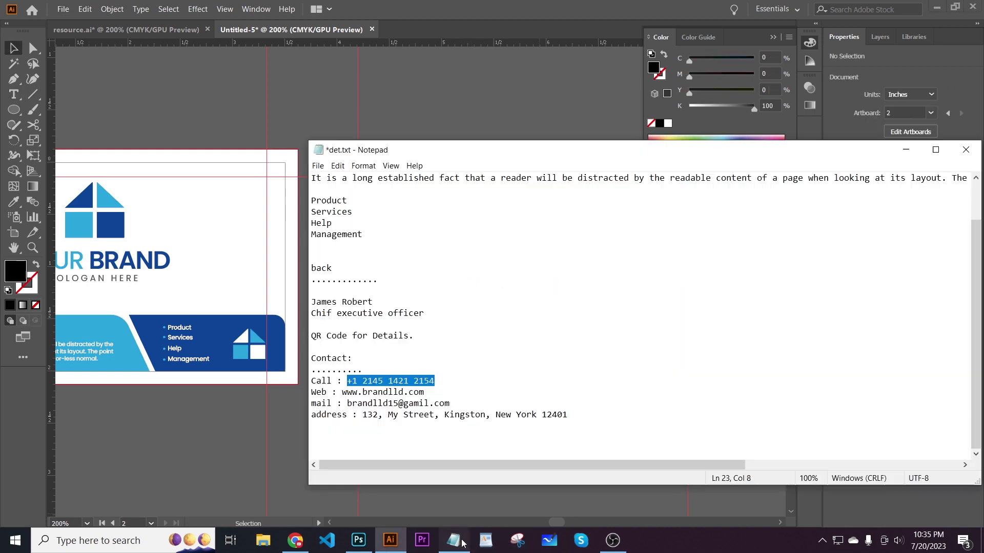
pyautogui.moveTo(424, 392); pyautogui.dragTo(342, 393)
pyautogui.hotkey('ctrl', 'c')
pyautogui.hotkey('alt', 'Tab')
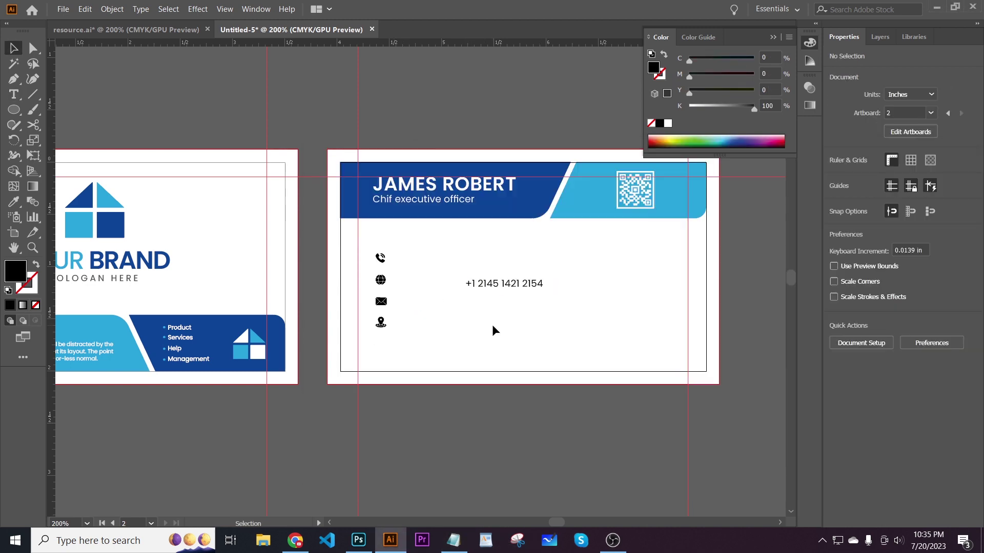
pyautogui.press('t')
pyautogui.click(484, 321)
pyautogui.hotkey('ctrl', 'v')
pyautogui.press('Escape')
# Copy the e-mail address from the Notepad file and add it as a text label below the website in Illustrator.
pyautogui.click(455, 543)
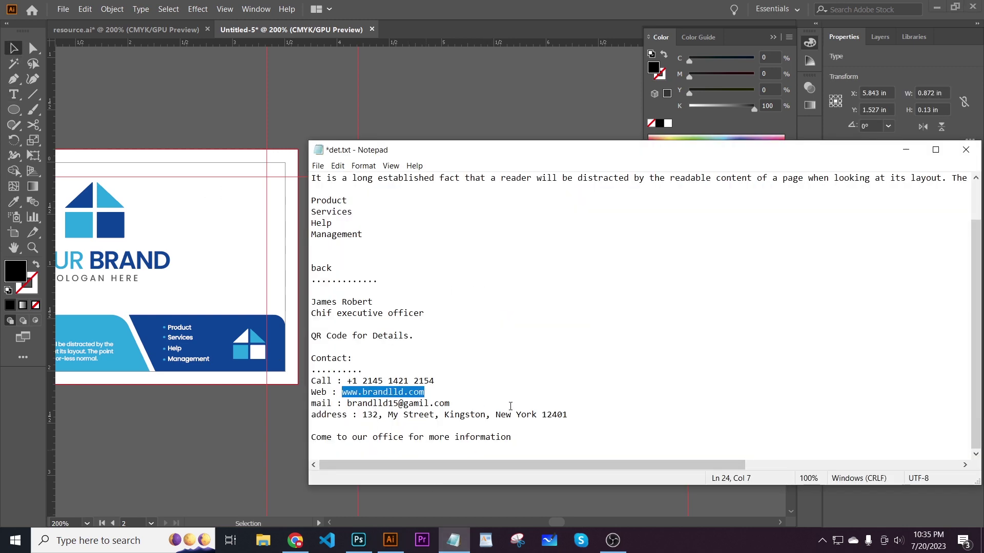
pyautogui.hotkey('ctrl', 'c')
pyautogui.hotkey('alt', 'Tab')
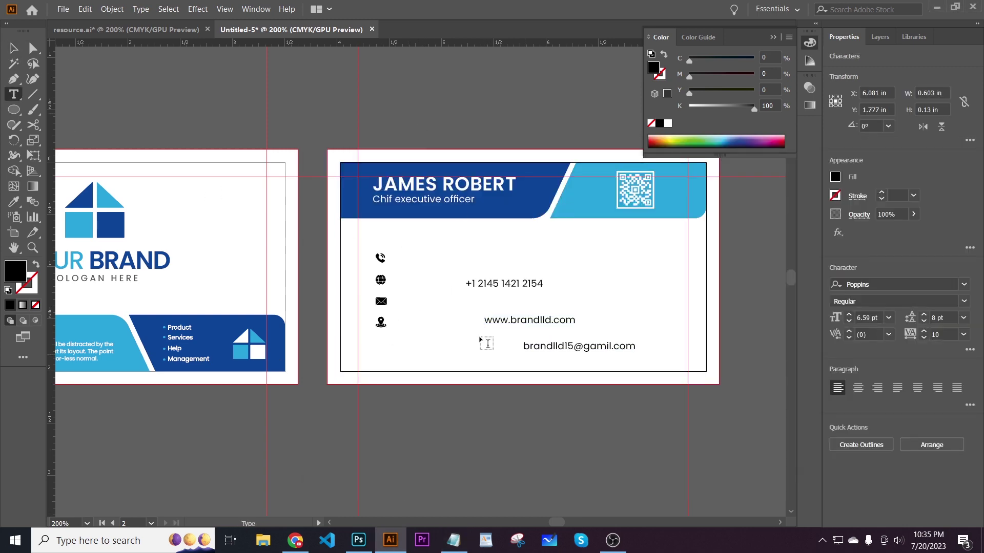
pyautogui.press('Escape')
# Copy the postal address from the Notepad file and add it as a text label below the e-mail in Illustrator.
pyautogui.click(455, 540)
pyautogui.moveTo(567, 415); pyautogui.dragTo(439, 415)
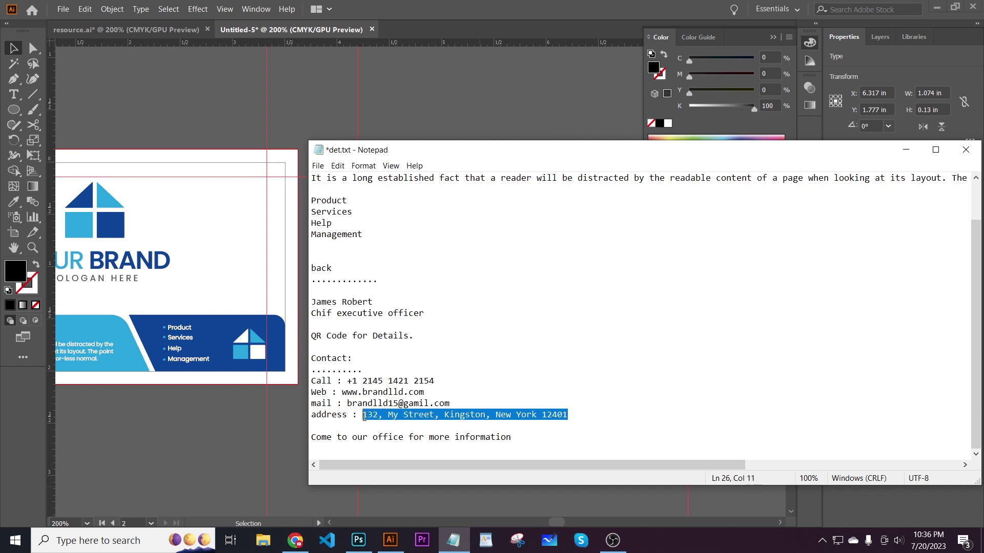
pyautogui.hotkey('ctrl', 'c')
pyautogui.hotkey('alt', 'Tab')
pyautogui.click(565, 374)
pyautogui.hotkey('ctrl', 'v')
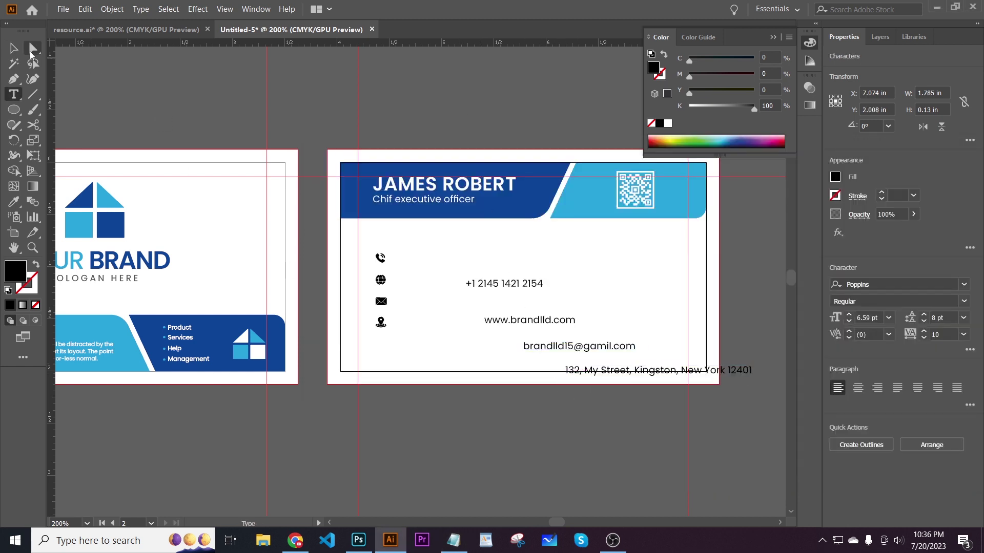
# Left-align the four contact labels and move them up and slightly left on the back card.
pyautogui.click(15, 49)
pyautogui.moveTo(482, 268); pyautogui.dragTo(635, 379)
pyautogui.click(860, 445)
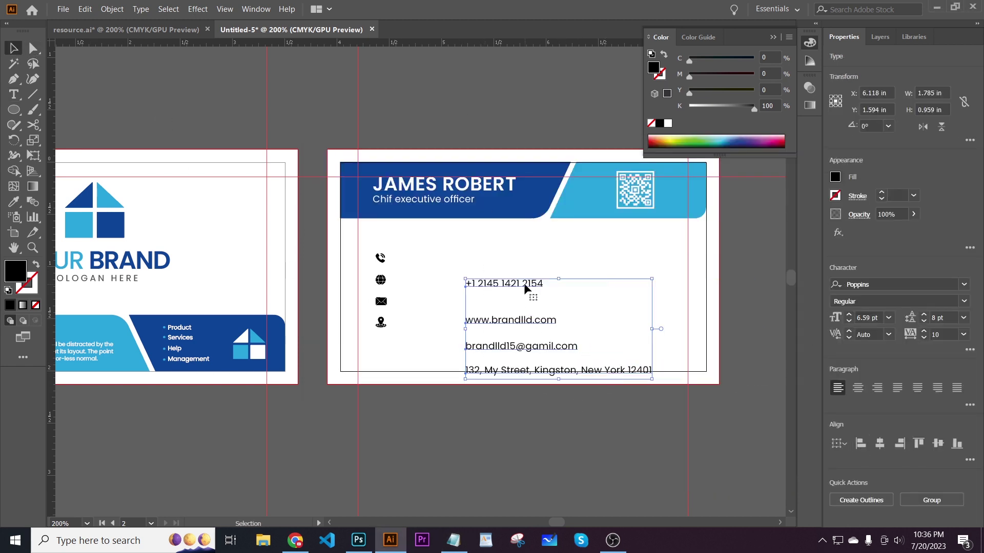
pyautogui.moveTo(524, 284); pyautogui.dragTo(512, 256)
# Recolour the four contact icons with the dark blue sampled from the back card's band.
pyautogui.click(377, 242)
pyautogui.click(380, 257)
pyautogui.click(14, 202)
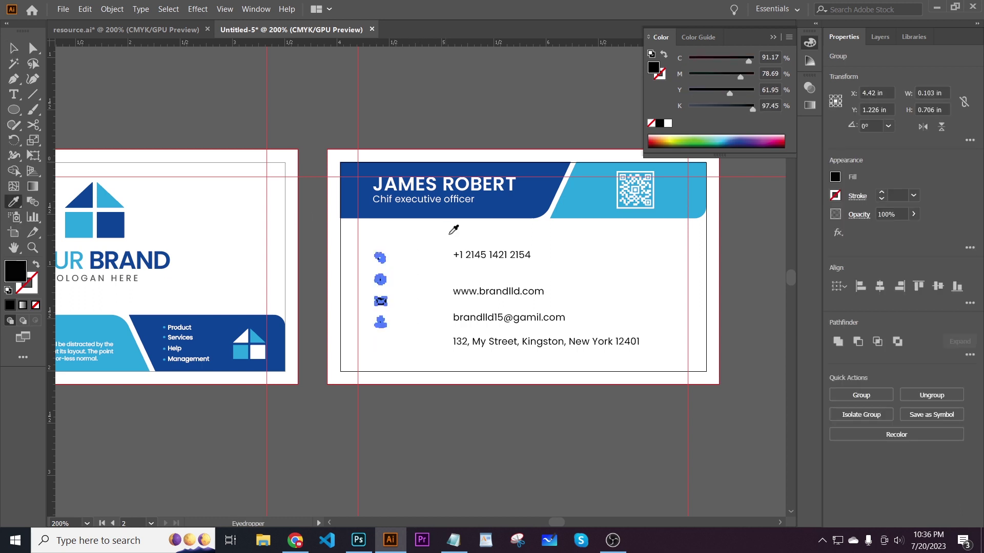
pyautogui.click(450, 215)
pyautogui.press('v')
pyautogui.click(471, 276)
# Move the four contact labels left beside the icons and align their left edges.
pyautogui.moveTo(422, 253); pyautogui.dragTo(421, 250)
pyautogui.moveTo(431, 239); pyautogui.dragTo(517, 349)
pyautogui.click(858, 444)
pyautogui.click(600, 384)
# Nudge the postal address label up slightly and distribute the four contact labels by their vertical centres.
pyautogui.click(453, 346)
pyautogui.press('Up')
pyautogui.press('Up')
pyautogui.moveTo(431, 354); pyautogui.dragTo(460, 251)
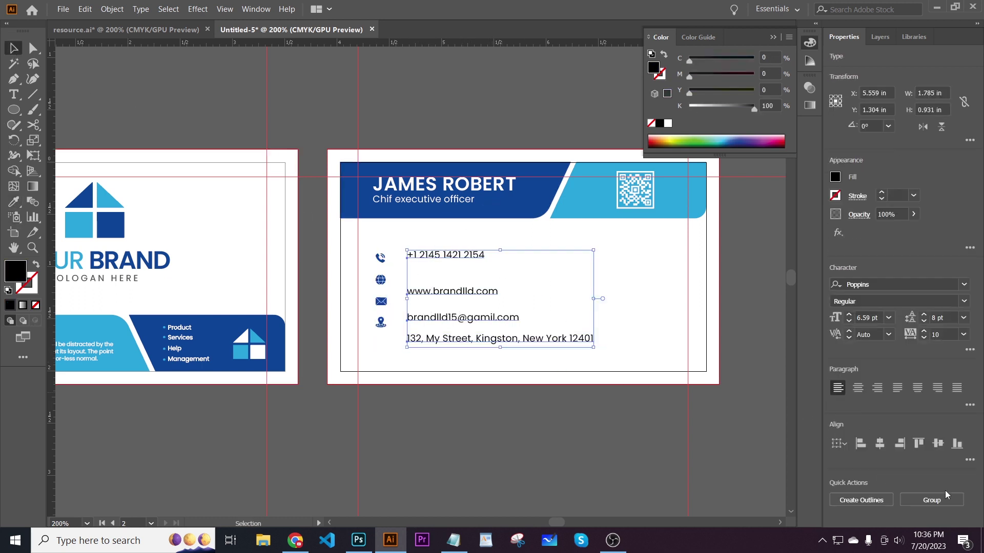
pyautogui.click(969, 461)
pyautogui.click(858, 402)
pyautogui.click(531, 387)
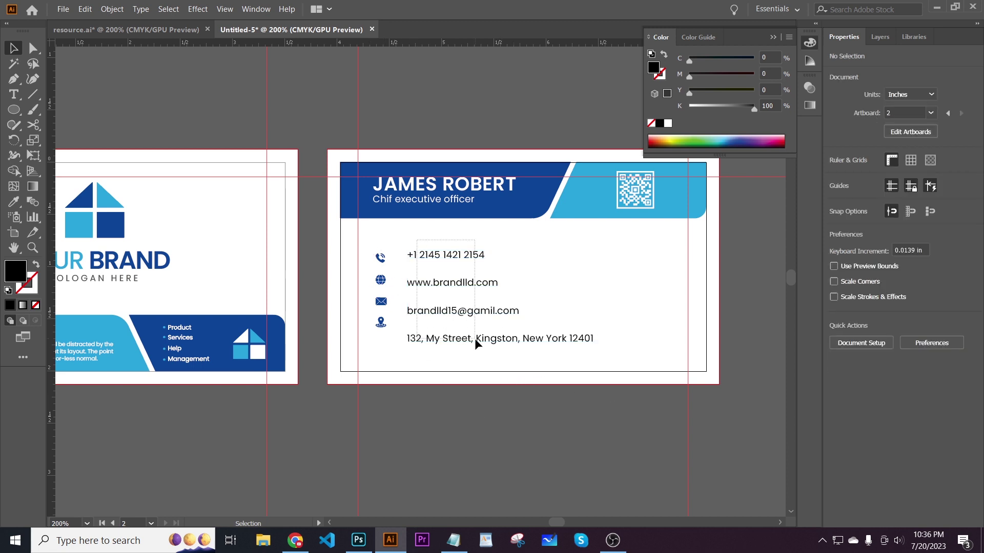
# Set the font size of the four contact labels to 6 pt.
pyautogui.moveTo(475, 340); pyautogui.dragTo(475, 340)
pyautogui.click(849, 321)
pyautogui.click(534, 268)
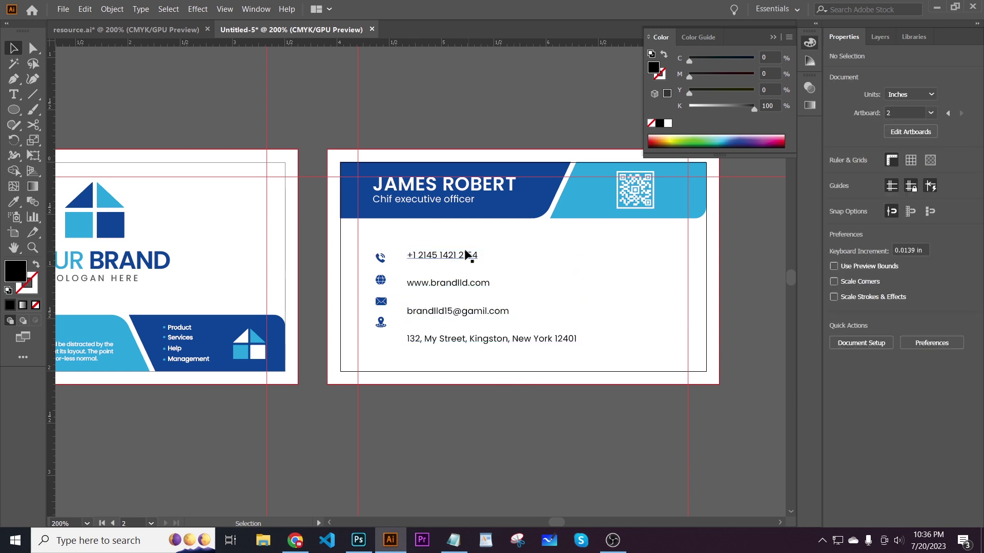
# Raise the postal address label level with the location icon and redistribute the contact labels evenly by vertical centres.
pyautogui.click(431, 339)
pyautogui.press('Up')
pyautogui.press('Up')
pyautogui.press('Up')
pyautogui.press('Up')
pyautogui.press('Up')
pyautogui.press('Up')
pyautogui.press('Up')
pyautogui.press('Up')
pyautogui.press('Up')
pyautogui.press('Up')
pyautogui.press('Up')
pyautogui.moveTo(427, 347); pyautogui.dragTo(455, 351)
pyautogui.click(970, 460)
pyautogui.click(859, 404)
pyautogui.click(400, 334)
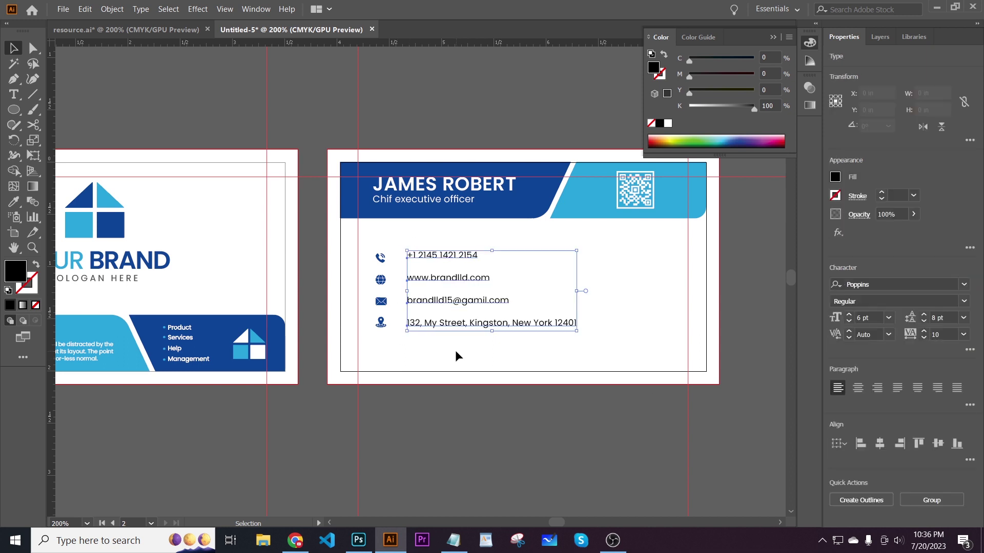
# Nudge the four contact labels left so they sit closer to their icons.
pyautogui.press('Left')
pyautogui.press('Left')
pyautogui.press('Left')
pyautogui.press('Left')
pyautogui.press('Left')
pyautogui.press('Left')
pyautogui.press('Left')
pyautogui.press('Left')
pyautogui.click(419, 375)
# Set the font style of the four contact labels to Poppins Medium.
pyautogui.moveTo(364, 250); pyautogui.dragTo(478, 355)
pyautogui.click(936, 287)
pyautogui.click(605, 314)
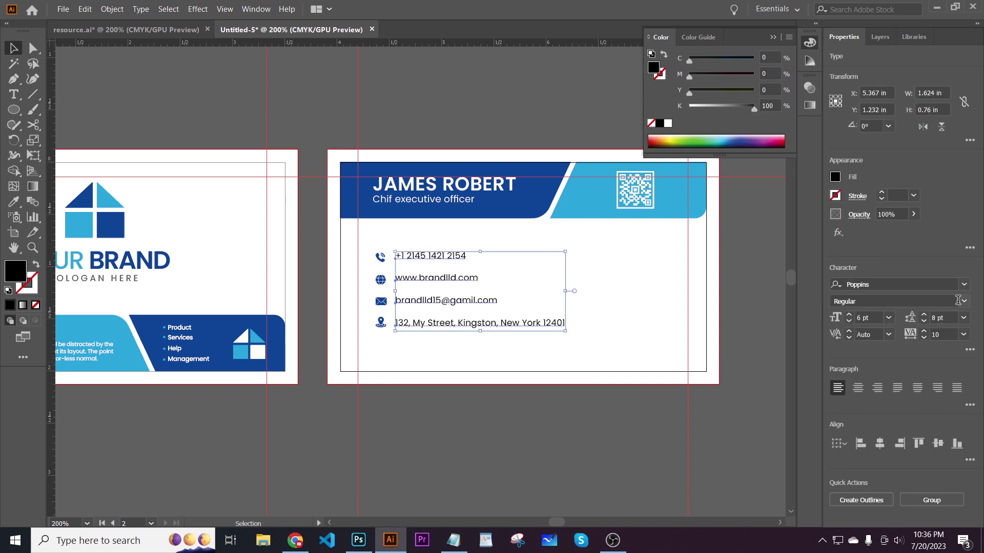
pyautogui.click(962, 301)
pyautogui.click(860, 158)
pyautogui.click(458, 360)
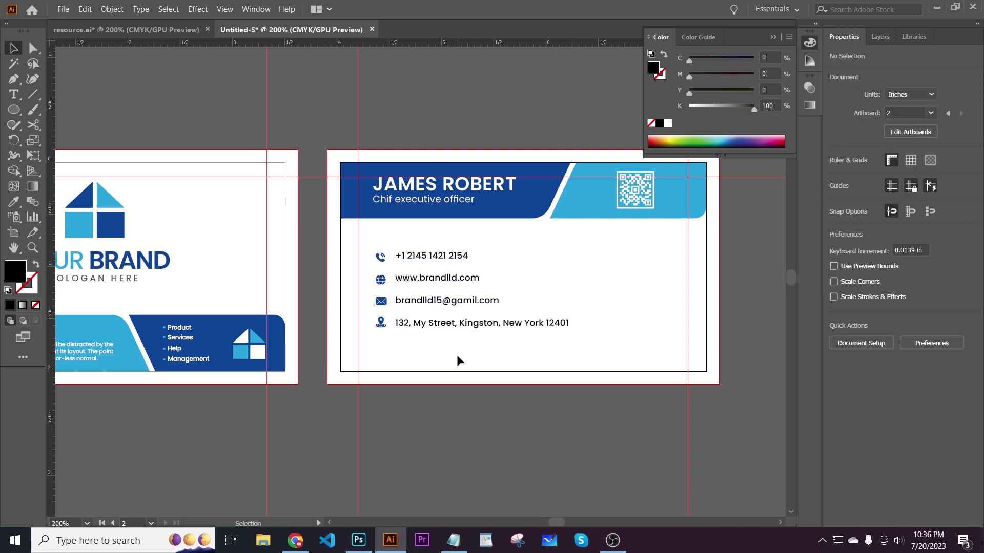
# Set the tracking of the four contact labels to -10.
pyautogui.click(424, 326)
pyautogui.click(924, 339)
pyautogui.click(924, 338)
pyautogui.click(409, 345)
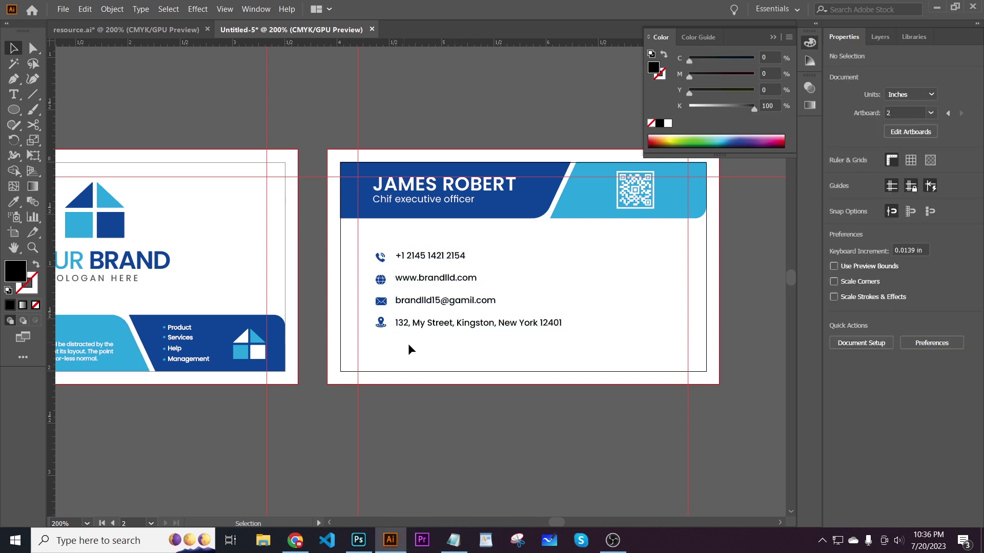
# Convert the four contact labels to outlines and align their left edges, centering the phone number on its icon.
pyautogui.rightClick(444, 251)
pyautogui.click(384, 246)
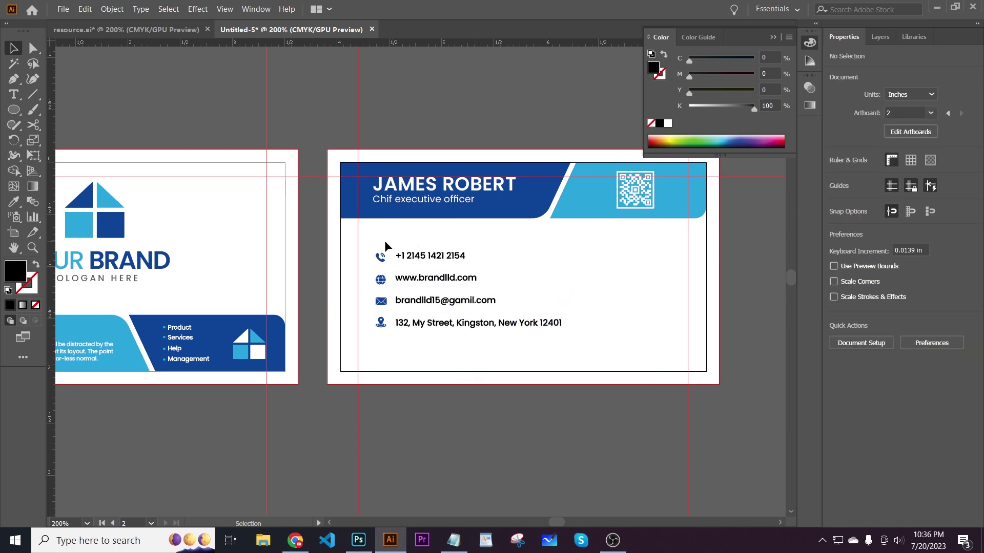
pyautogui.click(445, 265)
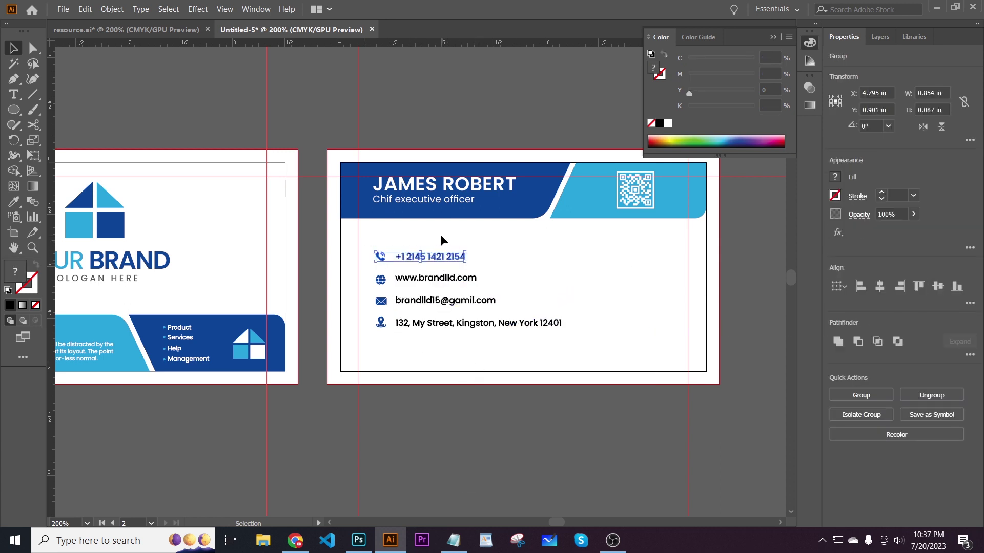
pyautogui.moveTo(442, 235); pyautogui.dragTo(483, 333)
pyautogui.click(860, 287)
# Center the remaining contact labels vertically on their icons and group each icon with its label.
pyautogui.click(397, 236)
pyautogui.moveTo(376, 273); pyautogui.dragTo(488, 287)
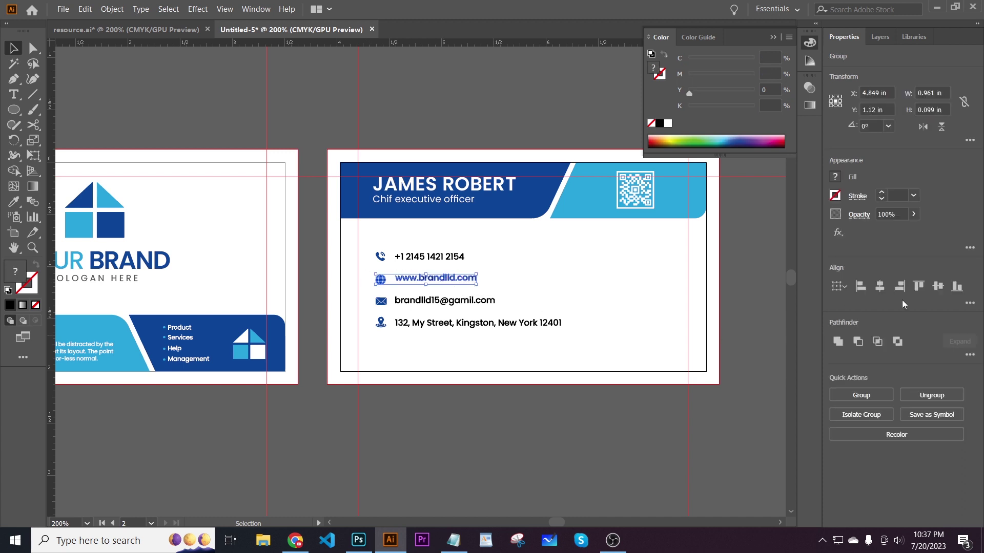
pyautogui.moveTo(374, 237); pyautogui.dragTo(446, 265)
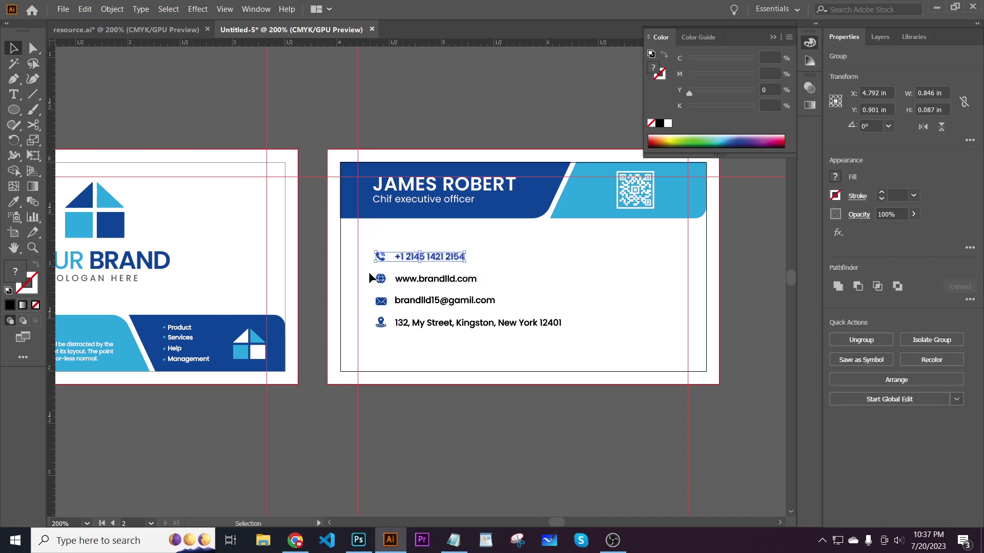
pyautogui.click(399, 301)
pyautogui.click(935, 288)
pyautogui.click(512, 323)
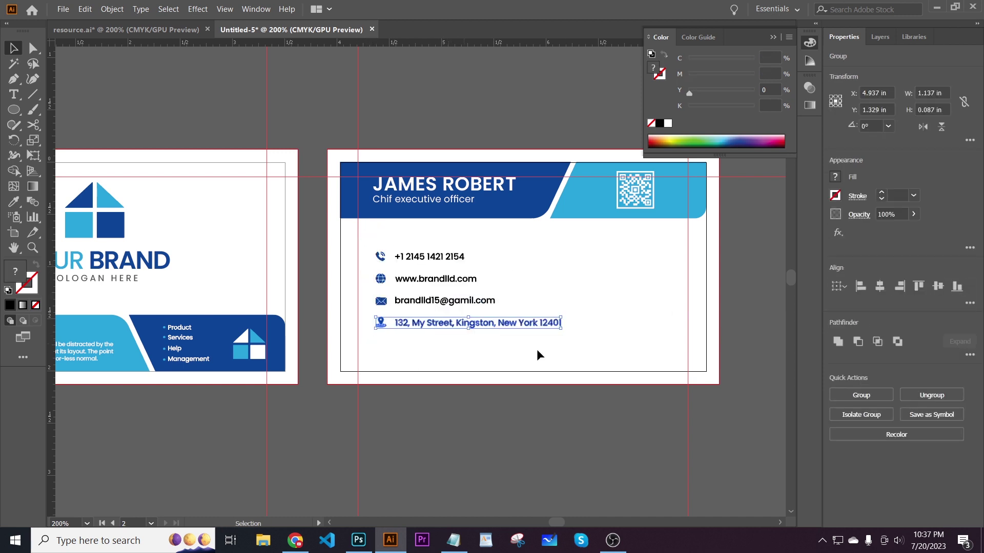
pyautogui.click(938, 287)
# Distribute the four contact rows evenly in the vertical direction and shift the whole block slightly left.
pyautogui.click(447, 346)
pyautogui.moveTo(447, 347); pyautogui.dragTo(563, 316)
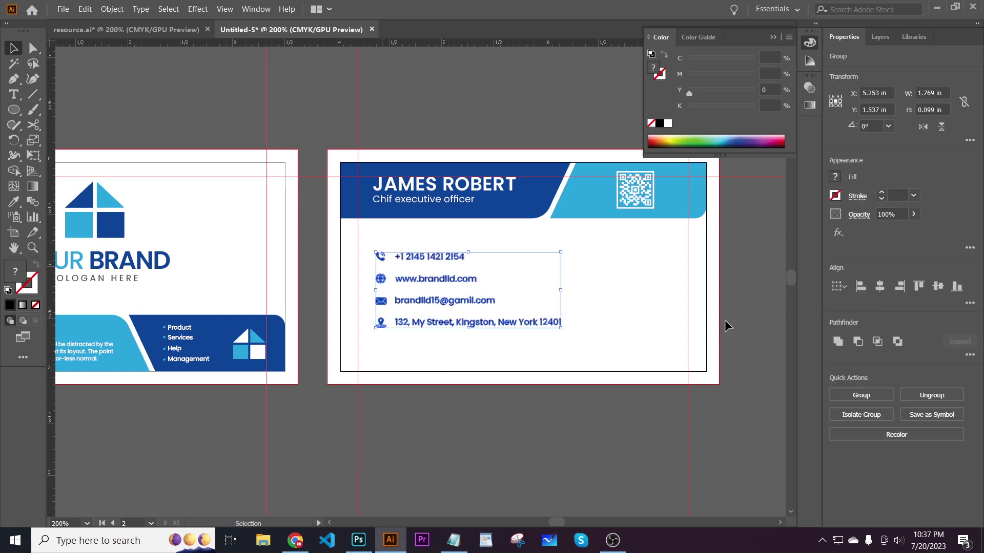
pyautogui.click(970, 303)
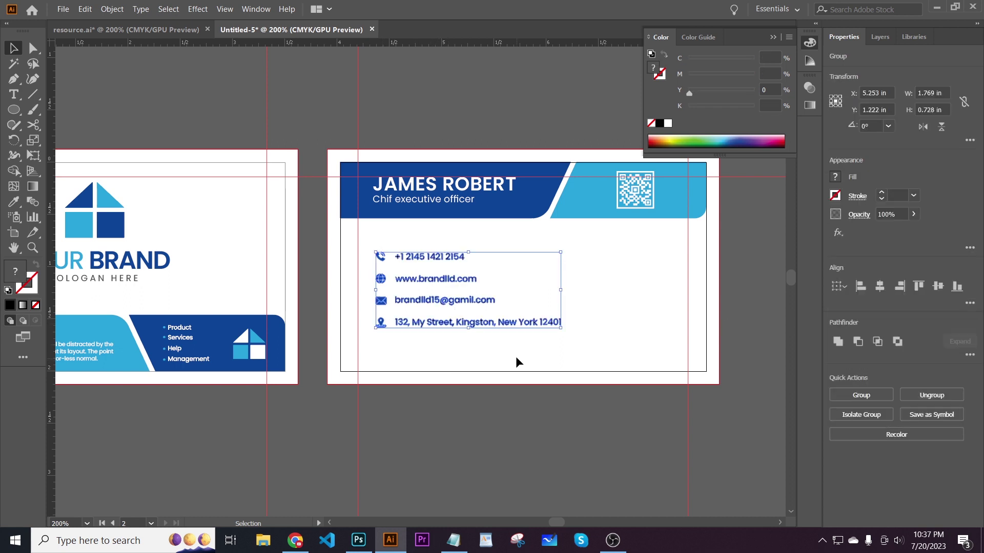
pyautogui.moveTo(438, 281); pyautogui.dragTo(435, 281)
pyautogui.click(499, 365)
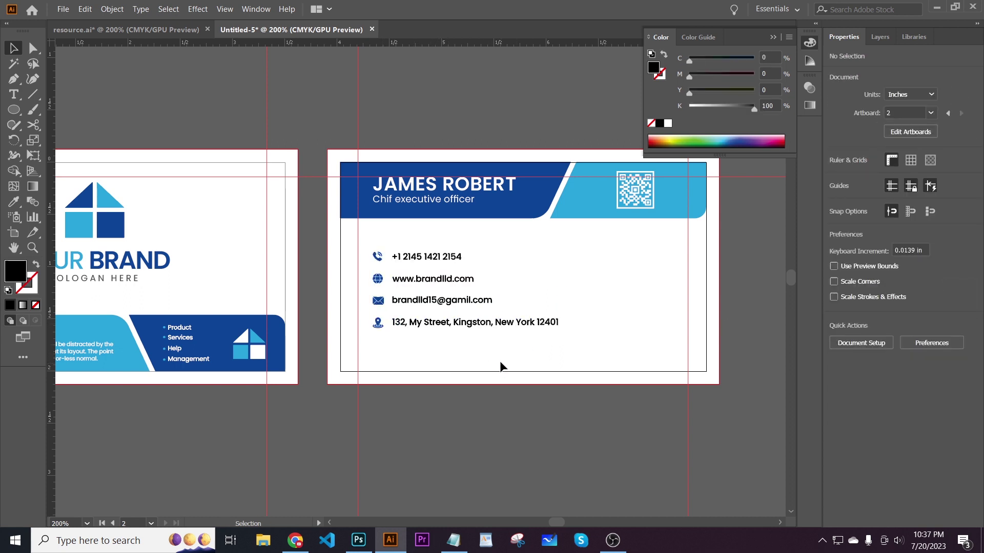
# Copy the front's house logo with brand name and slogan to the back, scaled down and placed opposite the contact details.
pyautogui.scroll(1, 500, 361)
pyautogui.hscroll(2, 500, 361)
pyautogui.moveTo(133, 278); pyautogui.dragTo(179, 272)
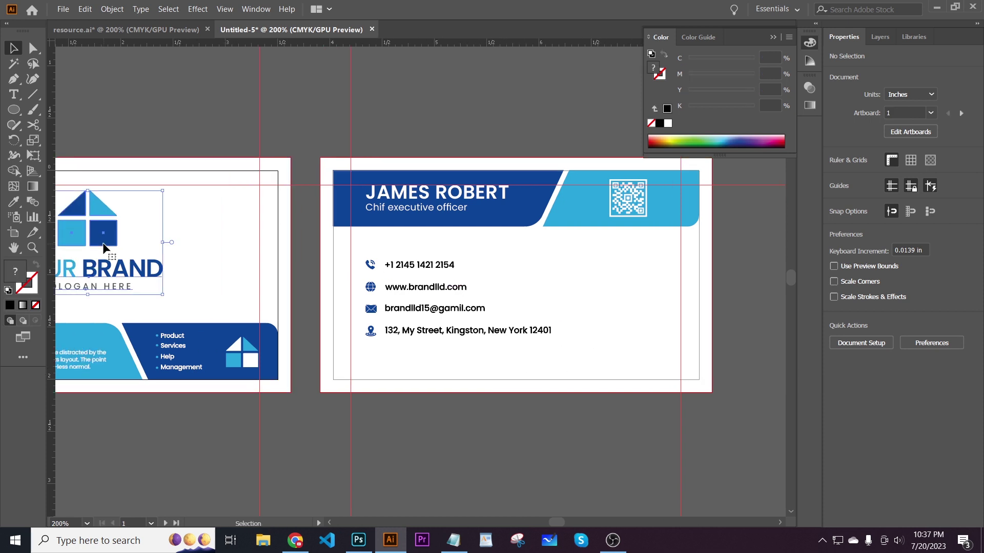
pyautogui.moveTo(105, 246); pyautogui.dragTo(652, 300)
pyautogui.moveTo(634, 246); pyautogui.dragTo(636, 272)
pyautogui.moveTo(634, 322)
pyautogui.mouseDown()
pyautogui.moveTo(627, 318)
pyautogui.moveTo(630, 332)
pyautogui.mouseUp()
pyautogui.press('Up')
pyautogui.press('Right')
pyautogui.press('Right')
pyautogui.press('Right')
pyautogui.press('Right')
pyautogui.click(622, 336)
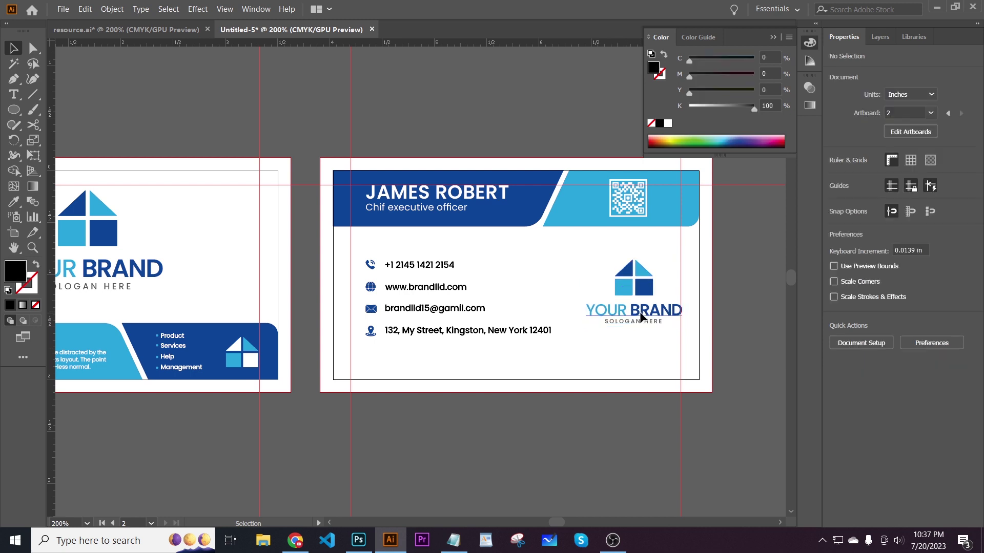
# Move the back's logo and contact block outward so their outer edges meet the vertical margin guides.
pyautogui.click(640, 312)
pyautogui.click(666, 351)
pyautogui.moveTo(378, 254); pyautogui.dragTo(363, 257)
# Shift the name and job title slightly left within the back's header band.
pyautogui.click(425, 194)
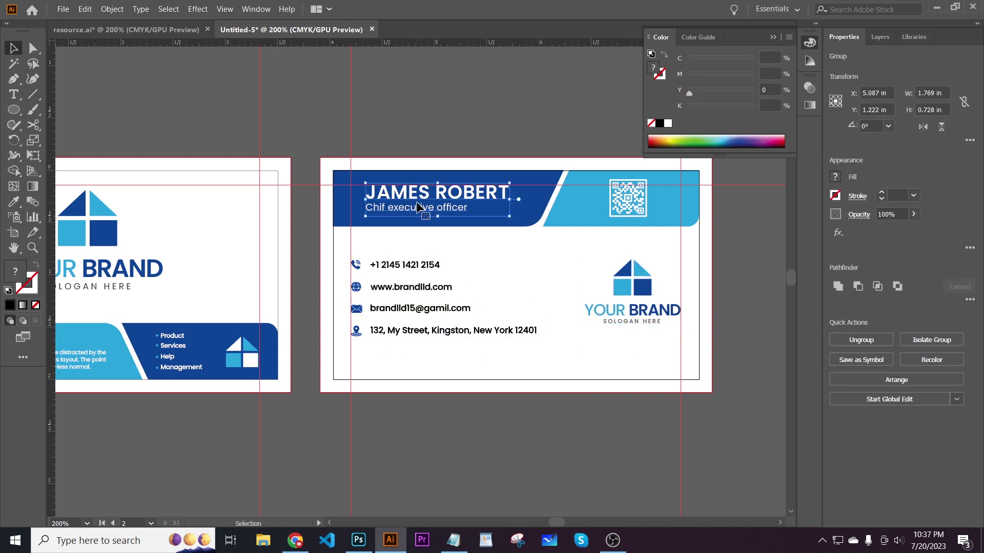
pyautogui.moveTo(425, 193); pyautogui.dragTo(417, 193)
pyautogui.press('Right')
pyautogui.press('Right')
pyautogui.press('Right')
pyautogui.press('Right')
pyautogui.click(473, 258)
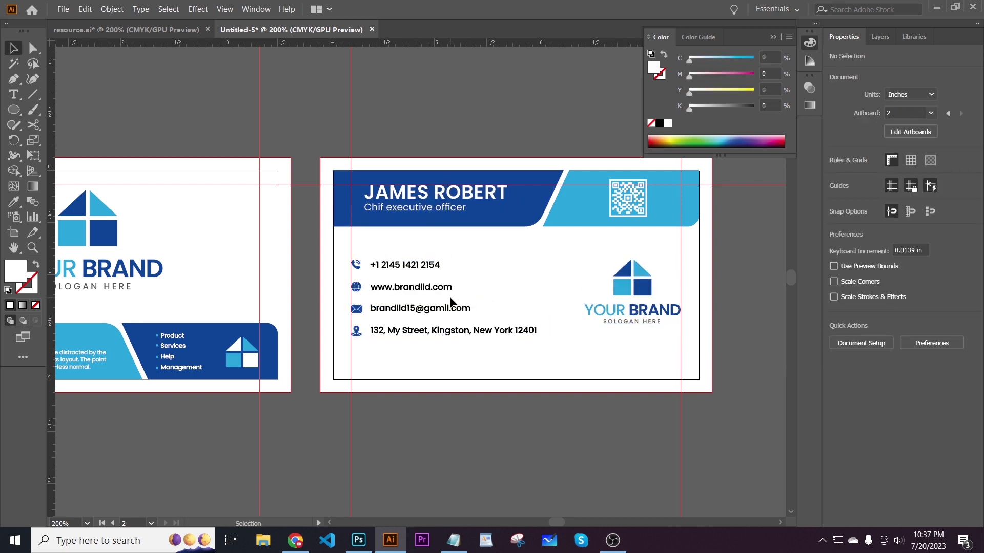
# Align the contact block and the back's logo by their vertical centers.
pyautogui.click(450, 304)
pyautogui.keyDown('shift'); pyautogui.click(616, 292); pyautogui.keyUp('shift')
pyautogui.click(952, 288)
pyautogui.click(595, 365)
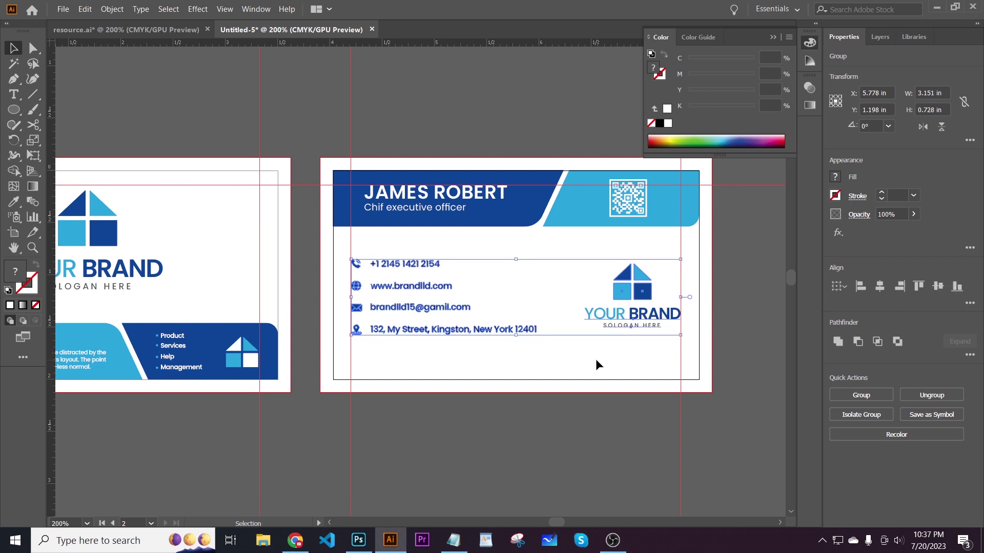
# Draw a rectangle about 3.5 x 0.23 in along the back's lower edge and fill it with the header's dark blue.
pyautogui.moveTo(510, 398); pyautogui.dragTo(504, 368)
pyautogui.click(77, 109)
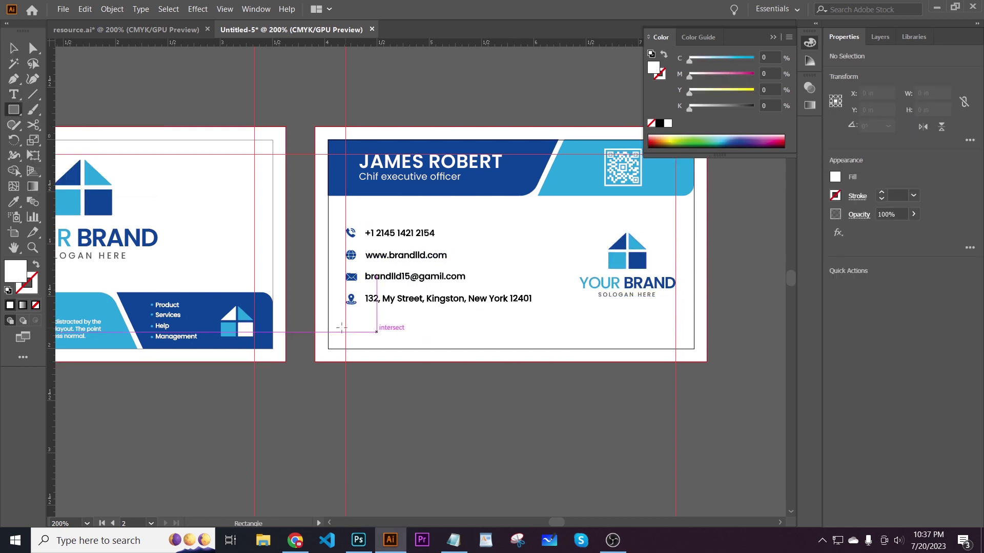
pyautogui.moveTo(328, 324); pyautogui.dragTo(694, 349)
pyautogui.click(14, 201)
pyautogui.click(486, 189)
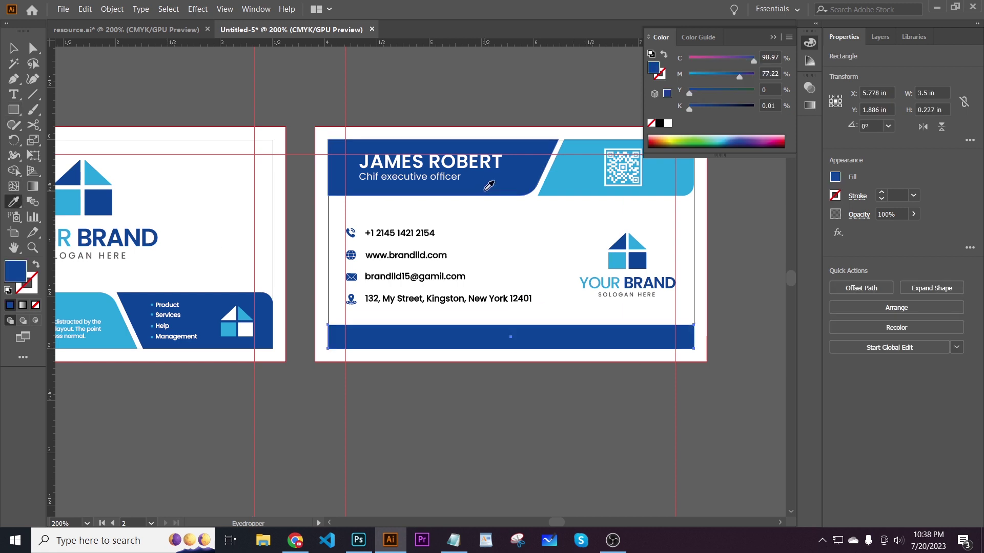
pyautogui.click(649, 453)
# Draw a diagonal line about 0.53 in tall with the Pen tool across the middle of the bottom strip.
pyautogui.press('p')
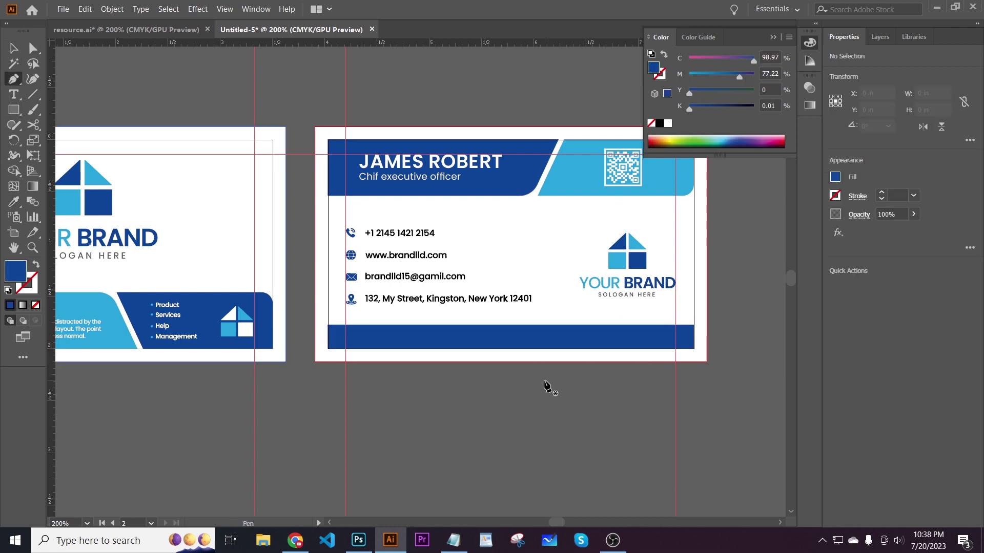
pyautogui.click(511, 318)
pyautogui.press('v')
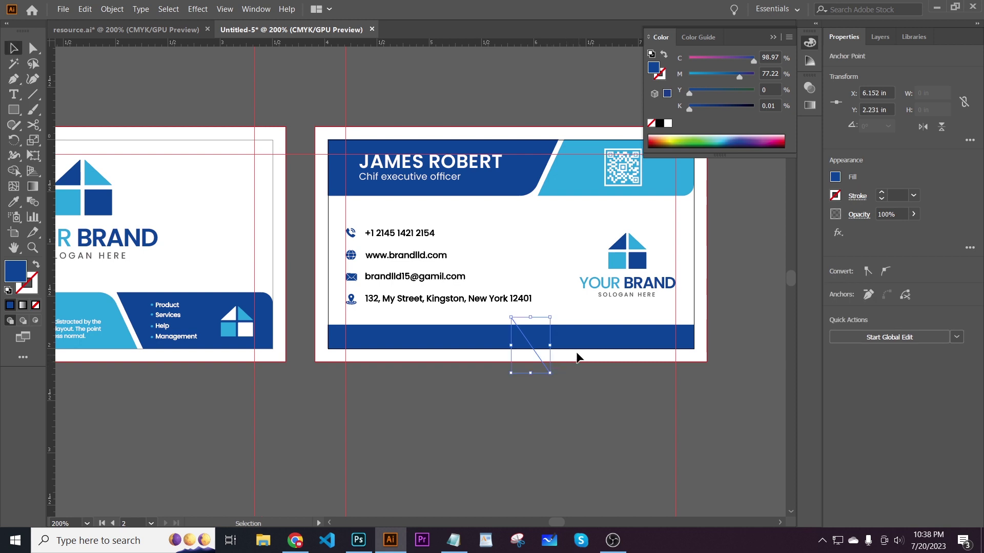
pyautogui.click(609, 378)
# Divide the bottom strip along the diagonal line with Pathfinder and ungroup the resulting pieces.
pyautogui.moveTo(517, 340); pyautogui.dragTo(514, 343)
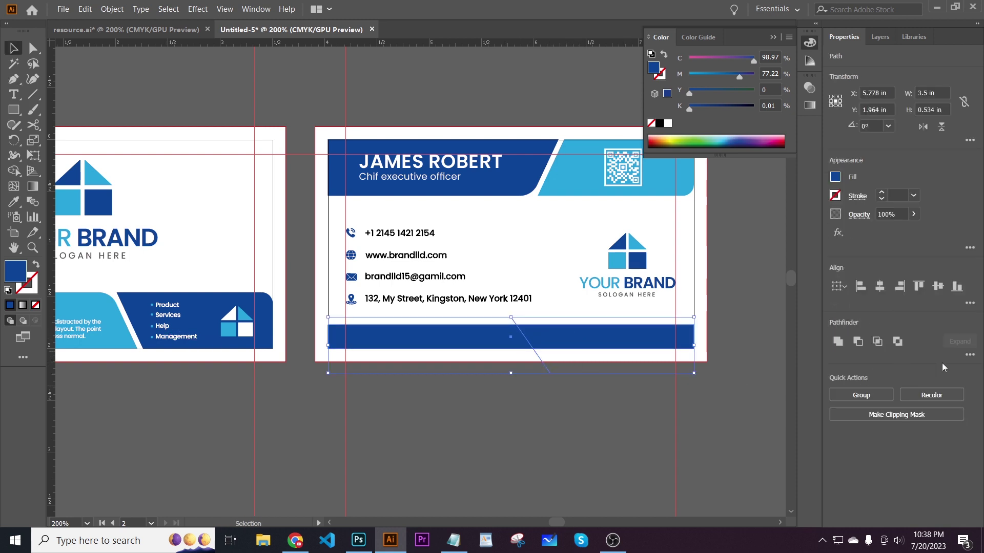
pyautogui.click(970, 356)
pyautogui.click(841, 426)
pyautogui.click(604, 405)
pyautogui.rightClick(515, 342)
pyautogui.click(550, 241)
pyautogui.click(569, 389)
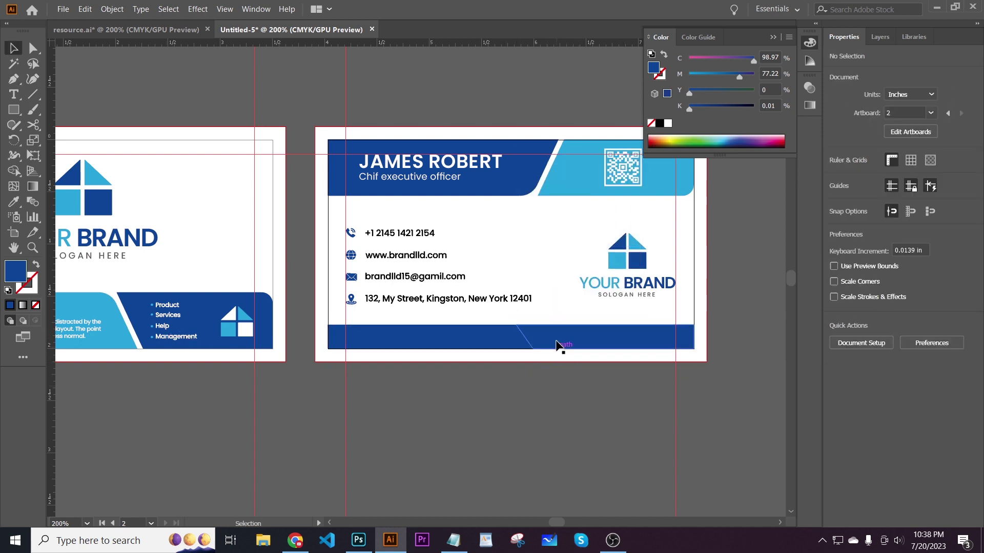
# Fill the strip piece below the logo with the logo's light blue and group the two strip pieces.
pyautogui.click(558, 345)
pyautogui.moveTo(552, 382); pyautogui.dragTo(505, 347)
pyautogui.press('i')
pyautogui.click(589, 264)
pyautogui.press('v')
pyautogui.click(451, 408)
pyautogui.rightClick(531, 347)
pyautogui.click(560, 185)
pyautogui.click(540, 402)
pyautogui.moveTo(543, 403); pyautogui.dragTo(551, 407)
pyautogui.click(544, 344)
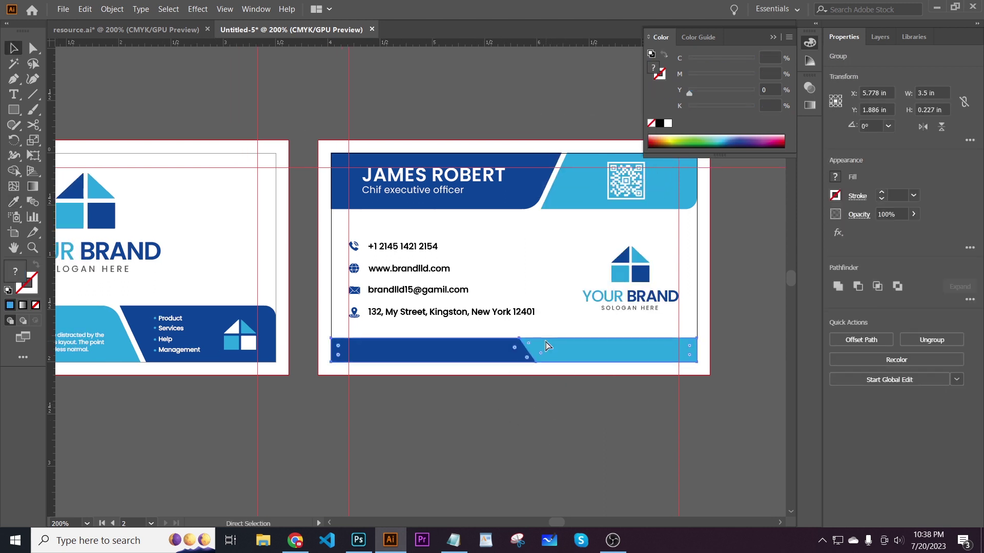
pyautogui.click(542, 400)
# Copy the line "Come to our office for more information" from det.txt in Notepad and paste it as text on the bottom strip.
pyautogui.press('t')
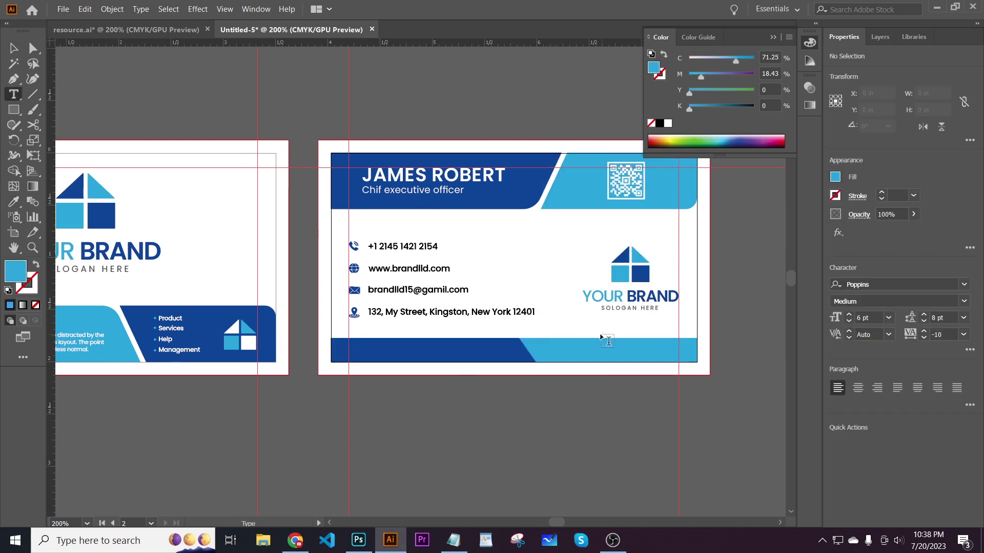
pyautogui.click(454, 541)
pyautogui.moveTo(512, 437); pyautogui.dragTo(346, 437)
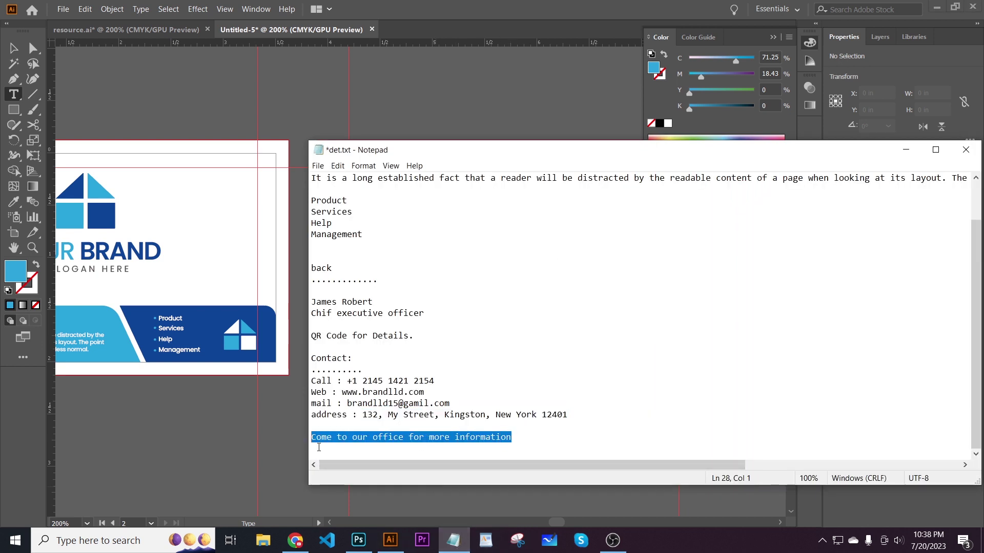
pyautogui.hotkey('ctrl', 'c')
pyautogui.click(394, 135)
pyautogui.click(420, 348)
pyautogui.hotkey('ctrl', 'v')
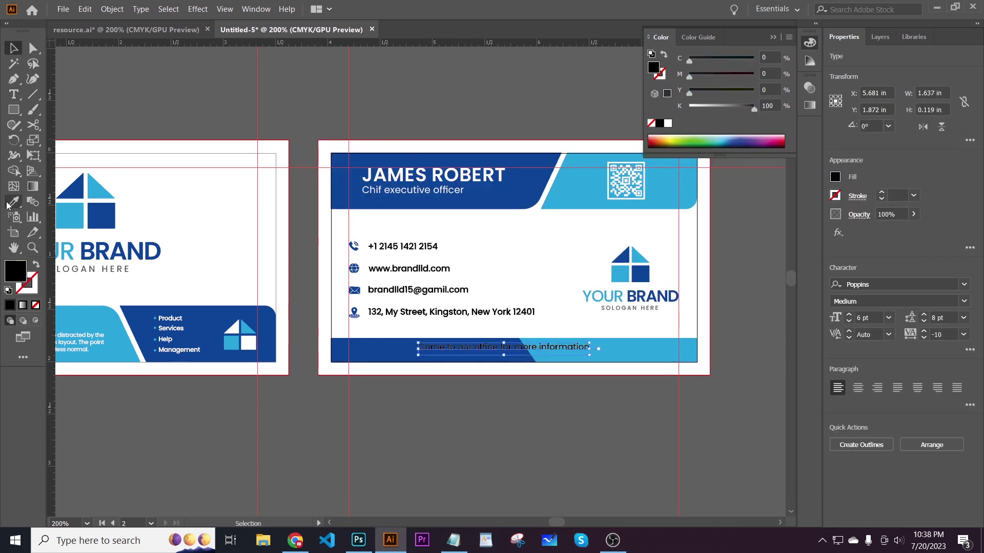
# Make the bottom strip's text white, nudge it down slightly and widen its tracking.
pyautogui.click(11, 203)
pyautogui.click(548, 264)
pyautogui.press('Down')
pyautogui.press('Down')
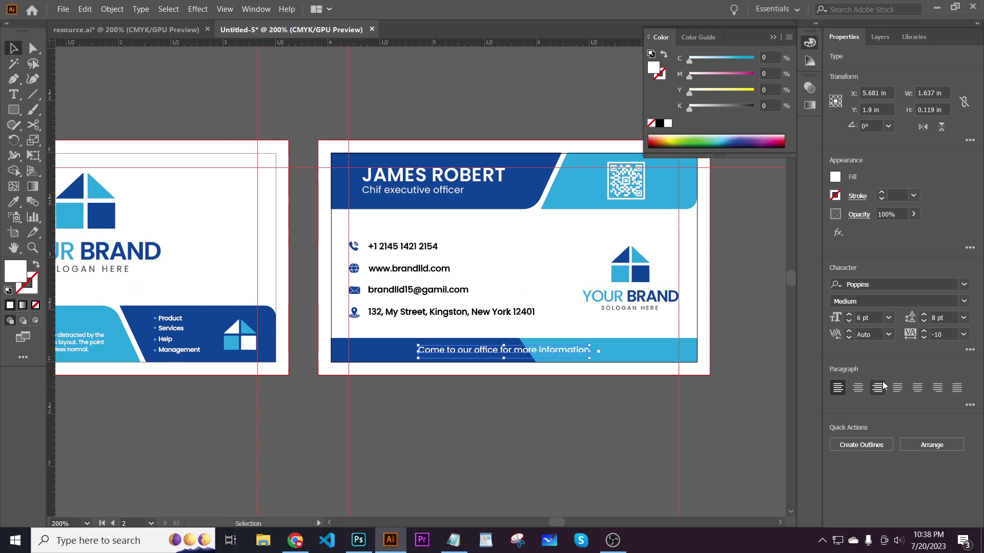
pyautogui.click(924, 334)
pyautogui.click(501, 369)
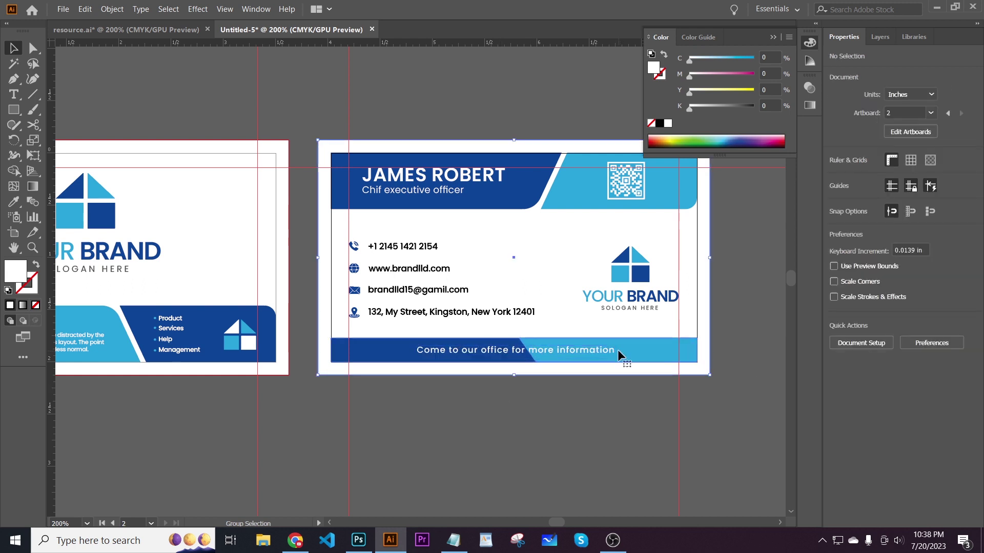
# Center the text on the bottom strip both horizontally and vertically.
pyautogui.click(576, 430)
pyautogui.click(647, 347)
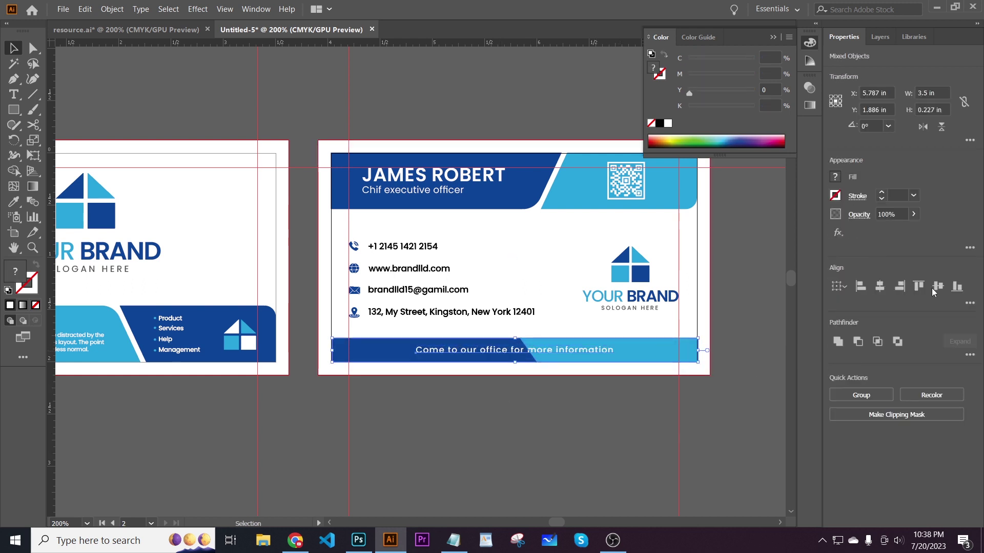
pyautogui.click(937, 286)
pyautogui.click(525, 357)
pyautogui.moveTo(519, 380); pyautogui.dragTo(541, 329)
pyautogui.click(604, 390)
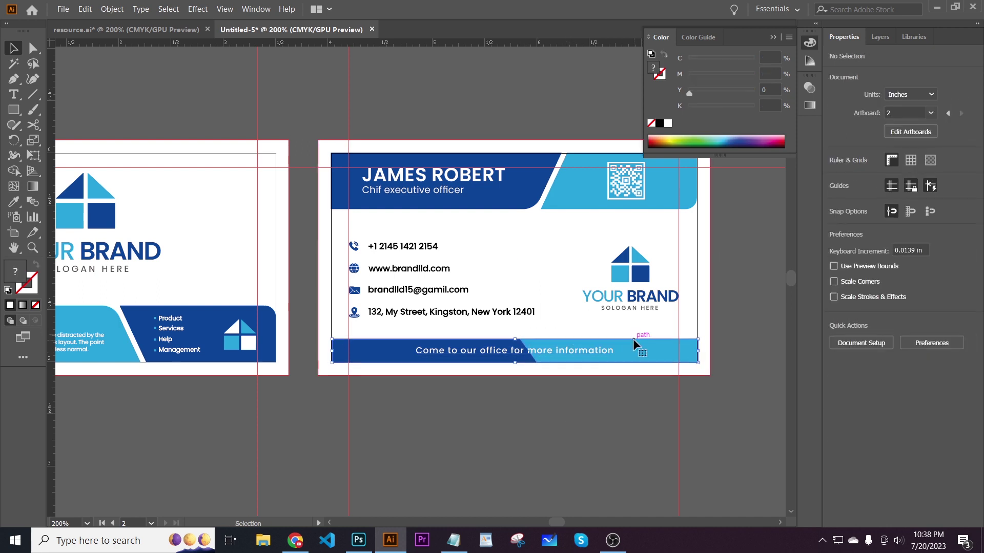
# Move the bottom strip with its text back in line with the card outline.
pyautogui.click(633, 345)
pyautogui.keyDown('shift'); pyautogui.click(596, 352); pyautogui.keyUp('shift')
pyautogui.click(597, 392)
# Nudge the contact block and logo on the back up slightly and hide the guides.
pyautogui.click(772, 37)
pyautogui.hotkey('ctrl', '-')
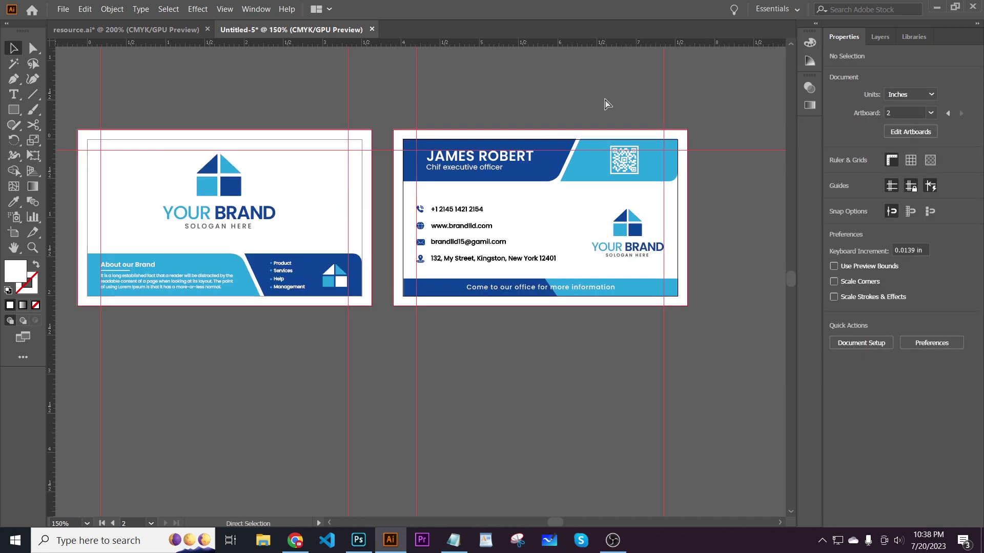
pyautogui.click(477, 209)
pyautogui.keyDown('shift'); pyautogui.click(621, 235); pyautogui.keyUp('shift')
pyautogui.press('Up')
pyautogui.press('Up')
pyautogui.press('Up')
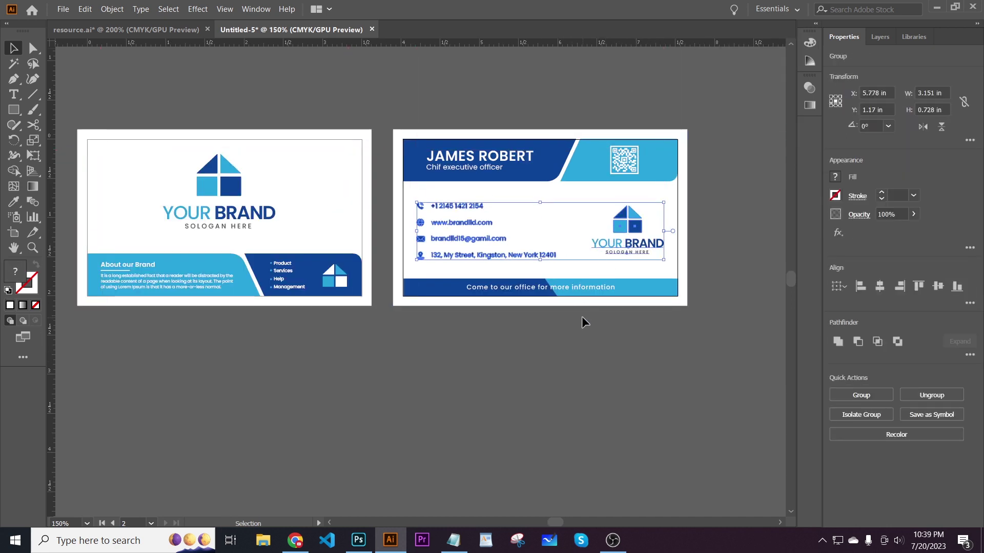
pyautogui.click(582, 317)
pyautogui.press('space')
pyautogui.moveTo(558, 329); pyautogui.dragTo(581, 383)
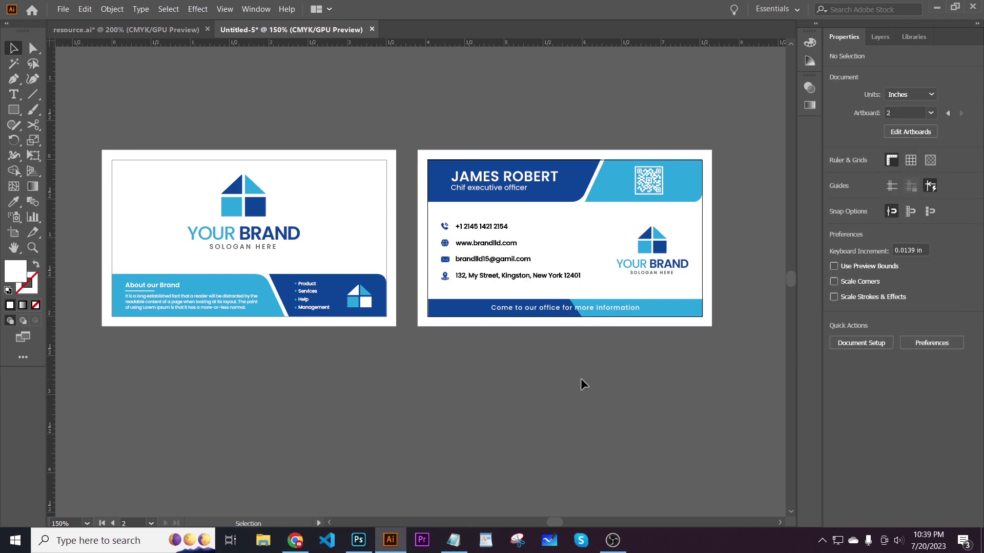